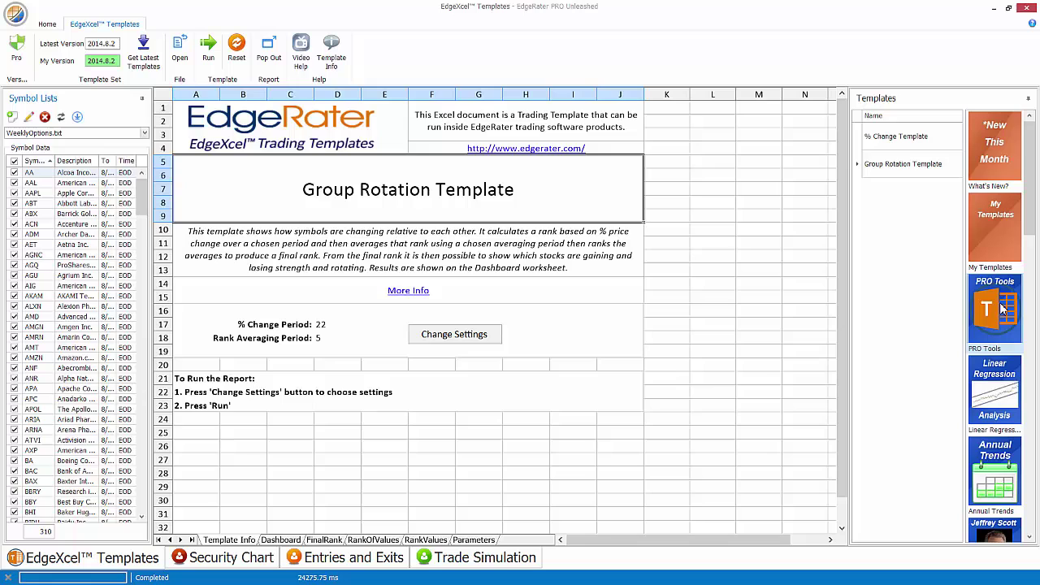
Select the Group Rotation Template, set a 100-day % Change Period, and run the report for 8/12/2014
click(1001, 306)
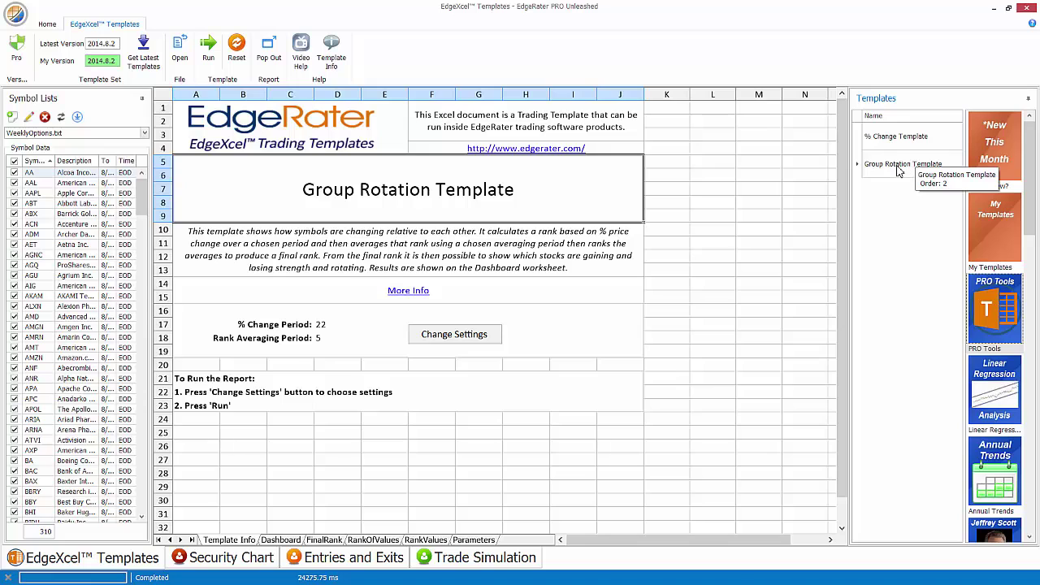
click(894, 167)
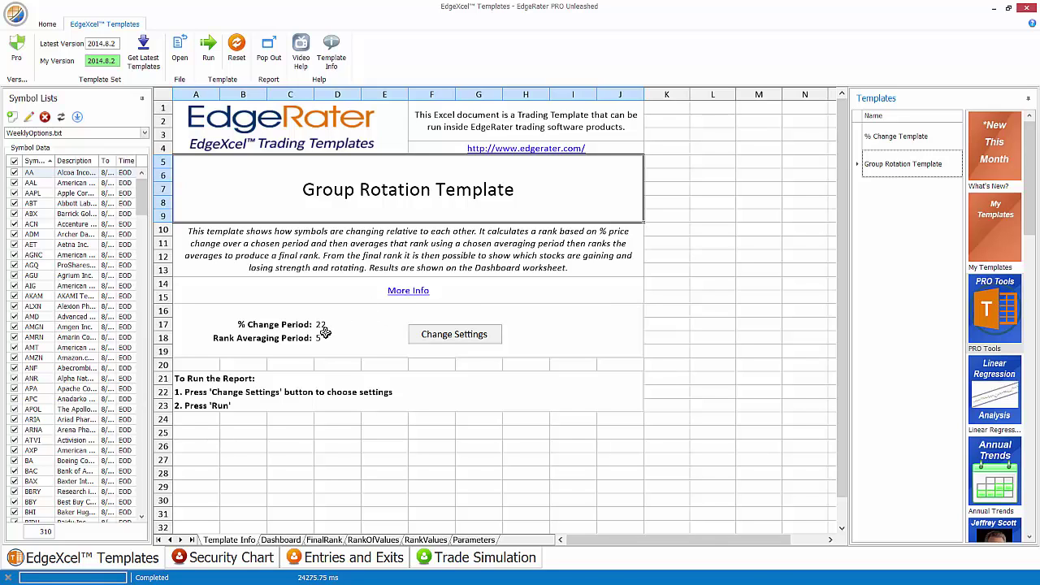
click(460, 342)
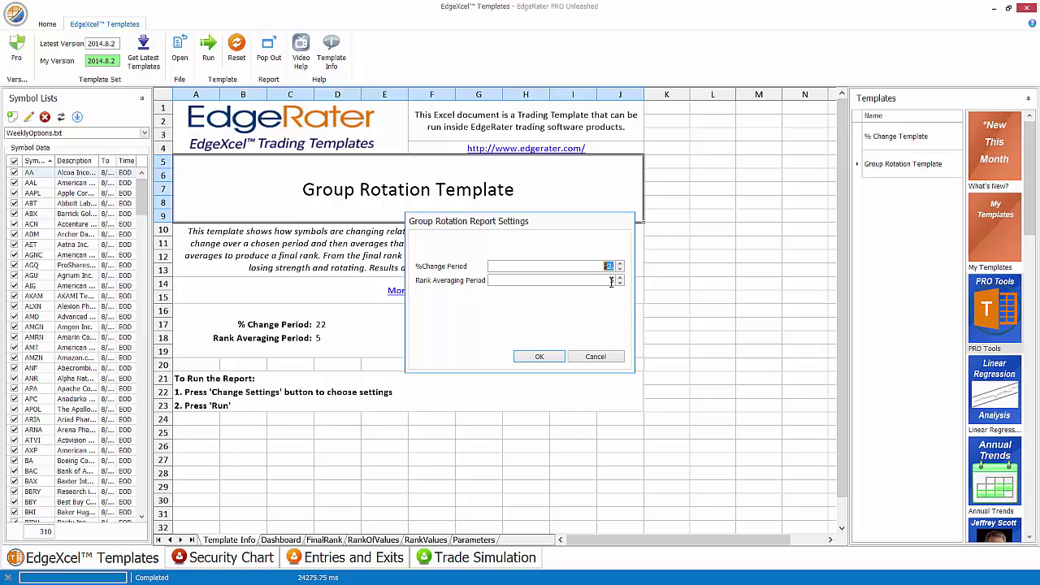
click(551, 357)
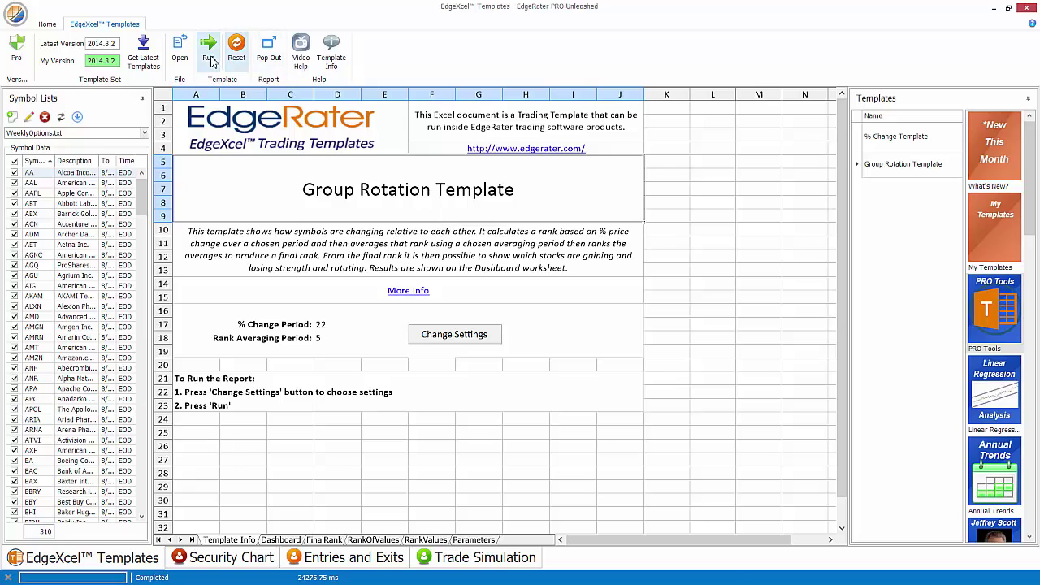
click(209, 58)
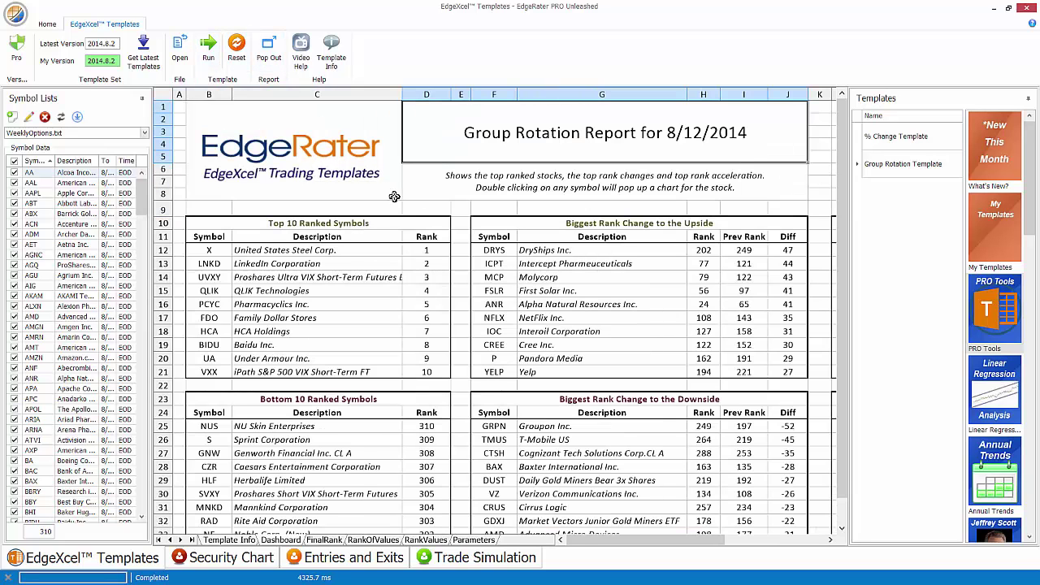
scroll(843, 382, down, 1)
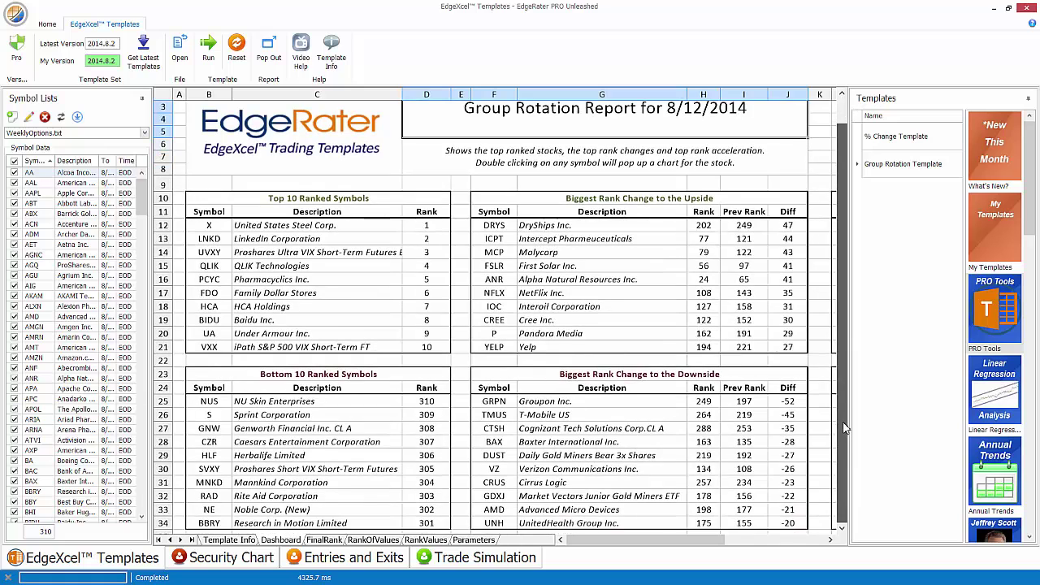
Browse the RankValues sheet, glance at Template Info, and scroll right to the 9/6/2012 columns
click(435, 543)
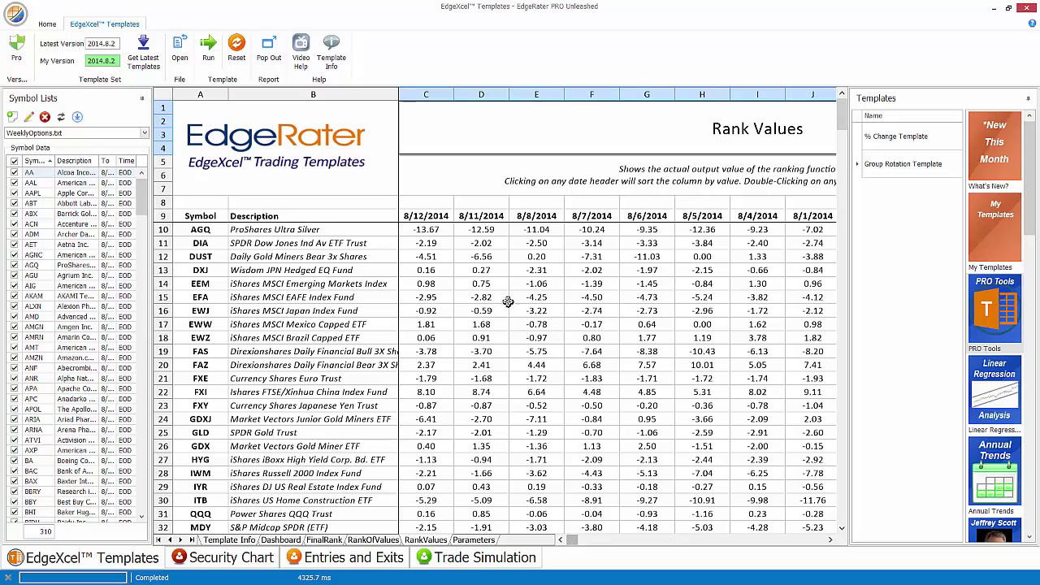
drag(571, 545, 811, 542)
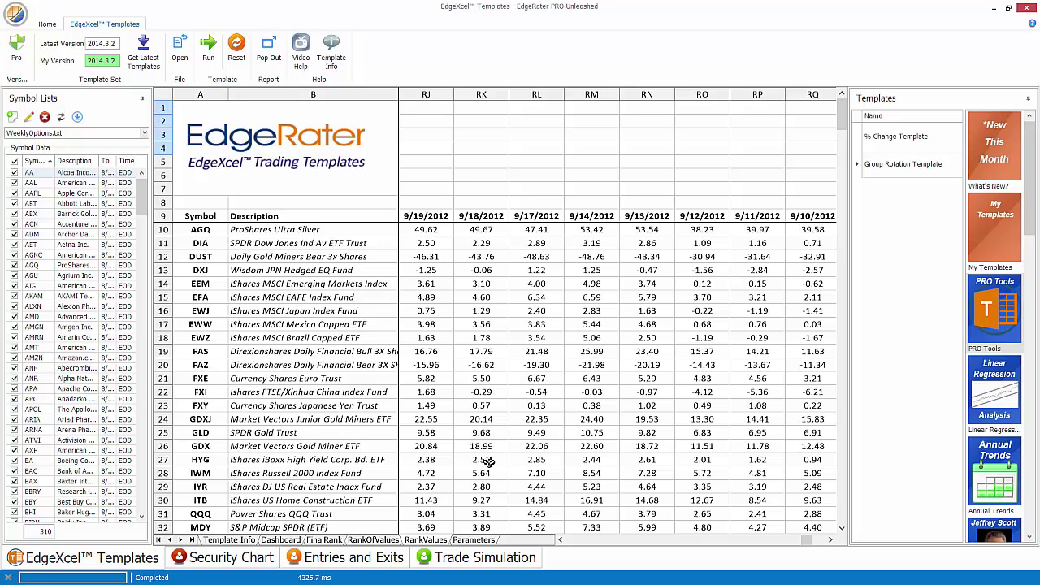
click(229, 540)
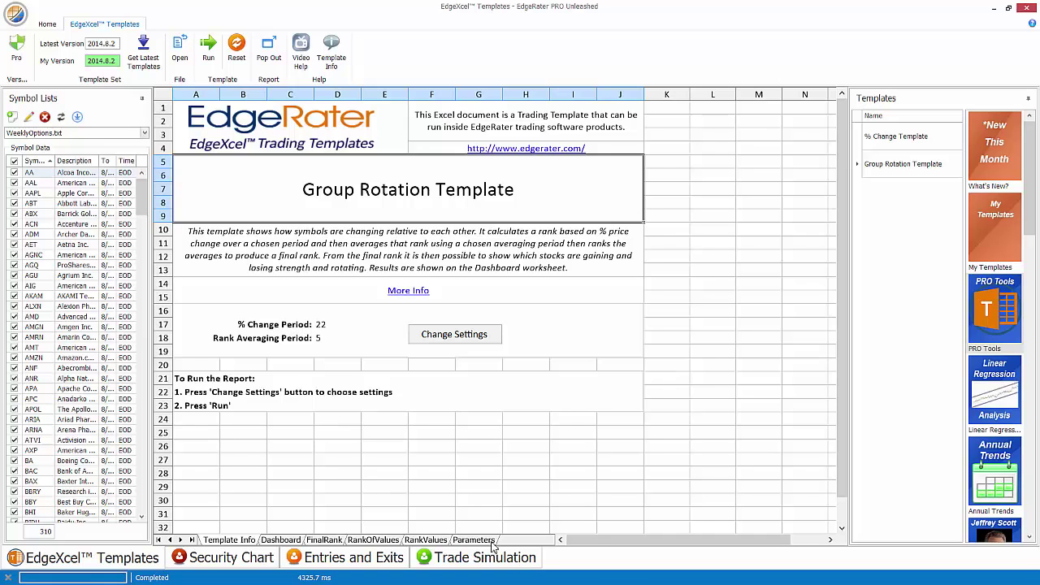
click(425, 540)
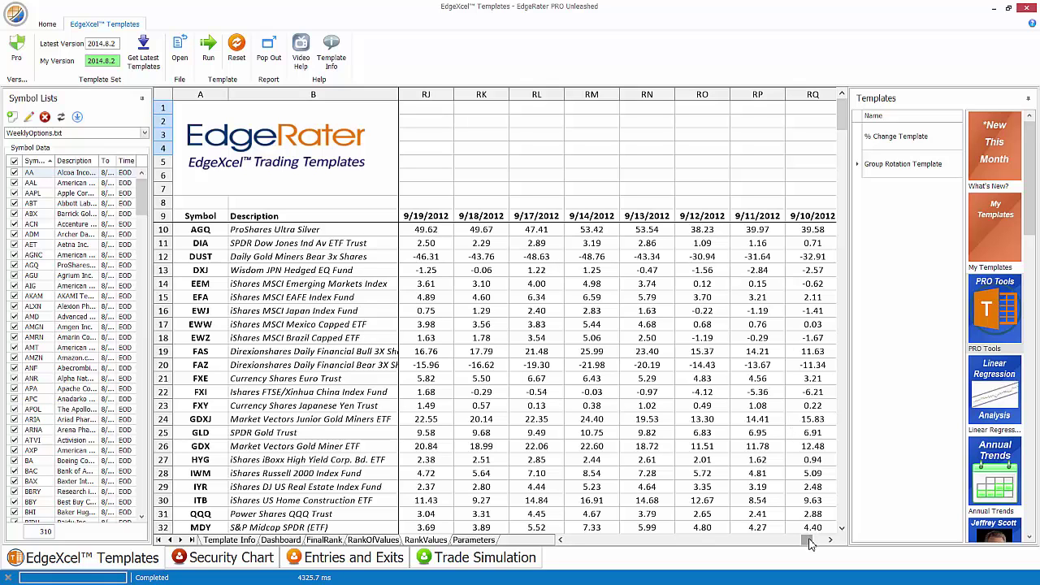
scroll(810, 544, right, 1)
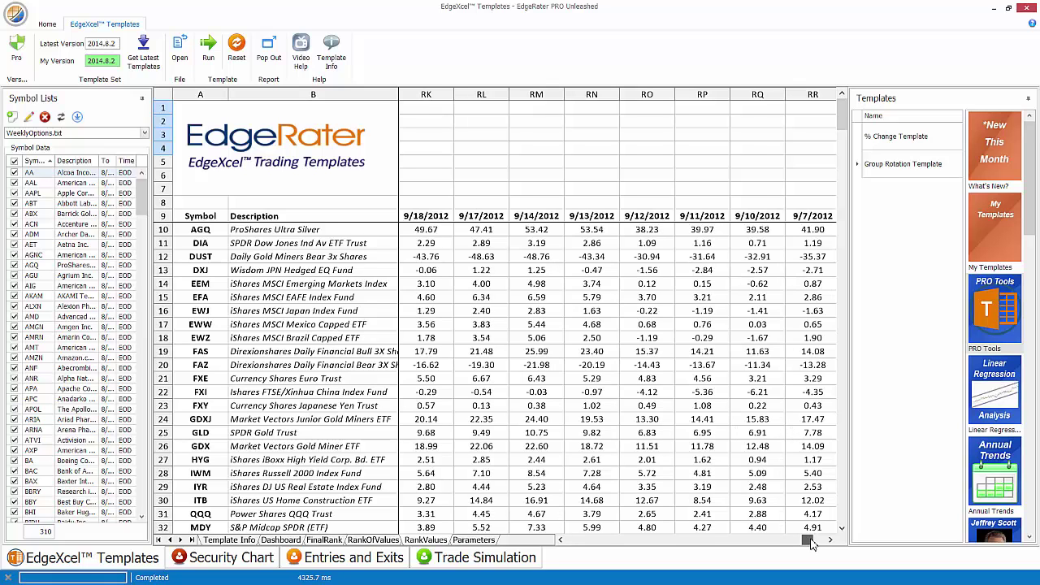
scroll(810, 544, right, 4)
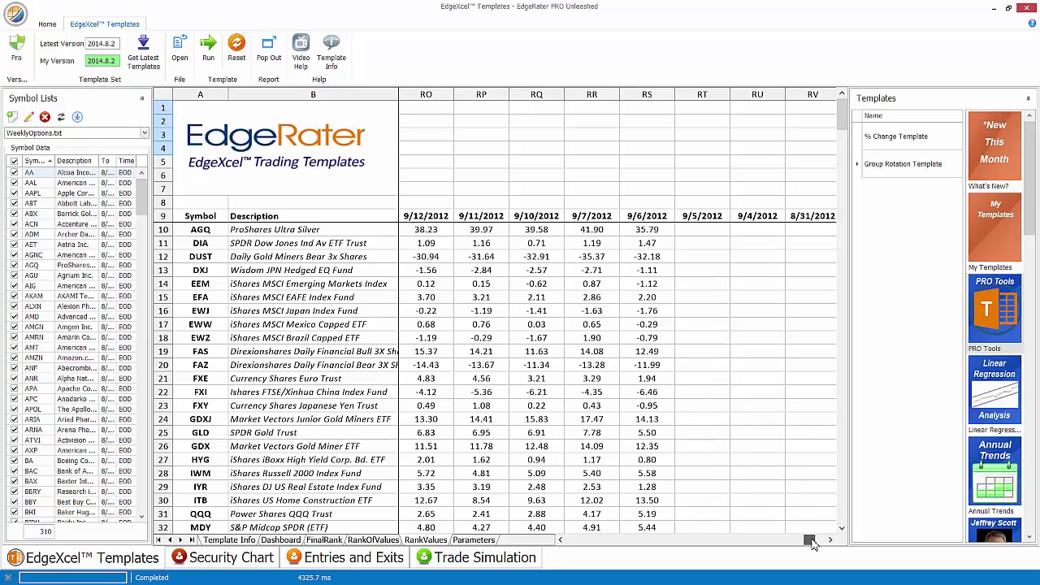
double_click(651, 233)
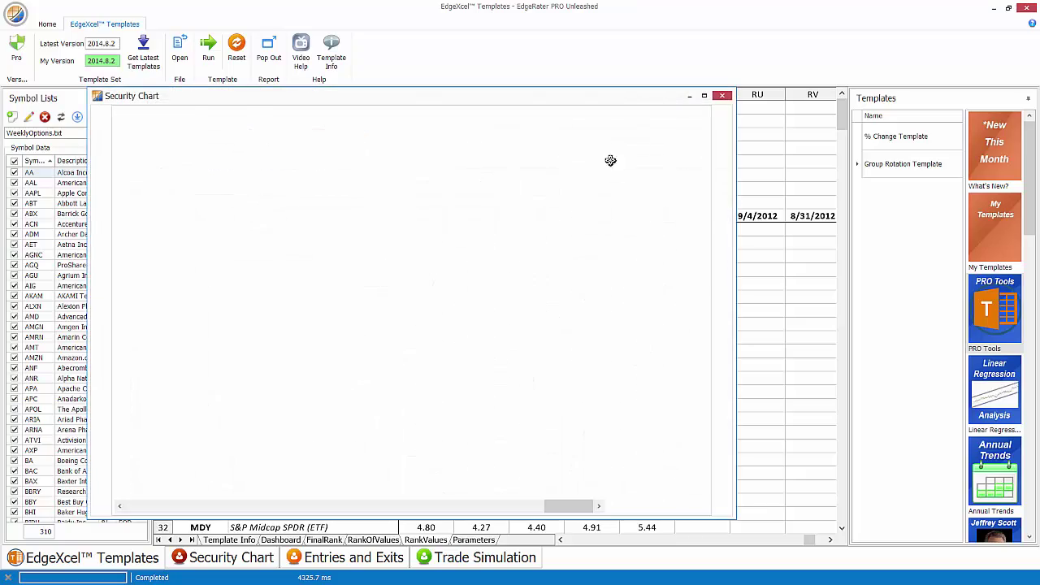
drag(598, 99, 721, 121)
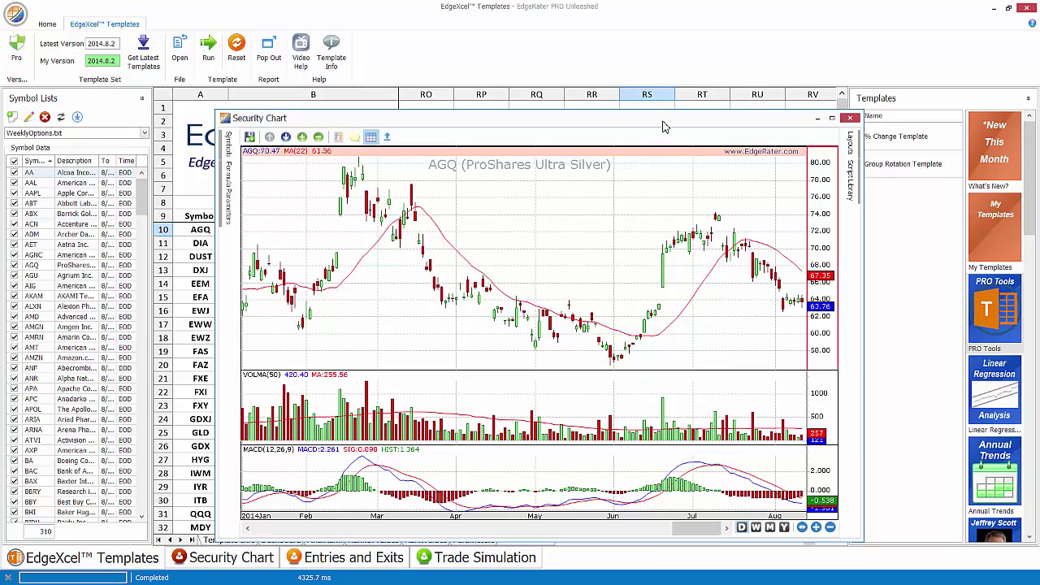
drag(663, 126, 650, 265)
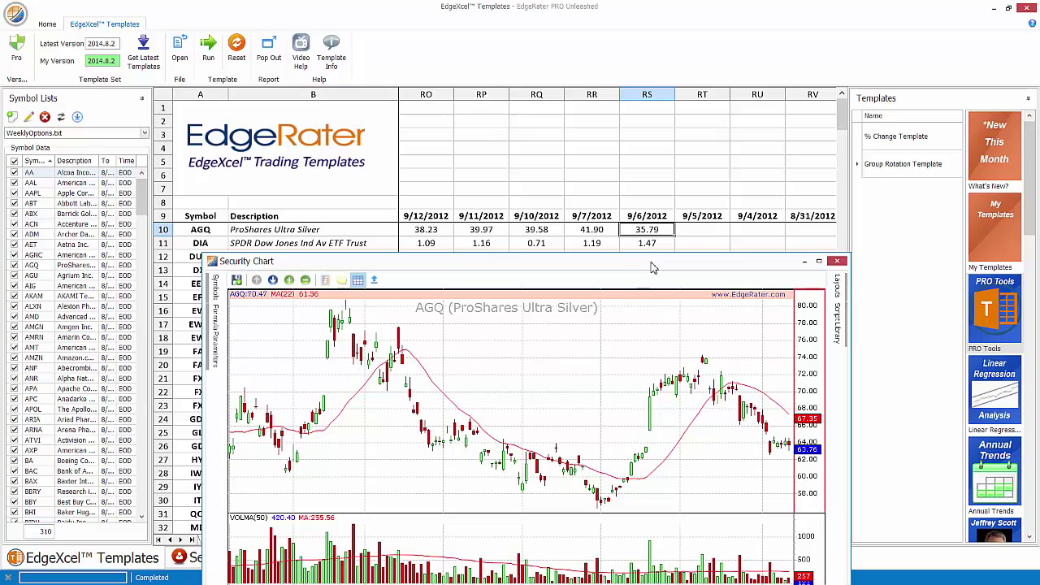
drag(652, 267, 735, 130)
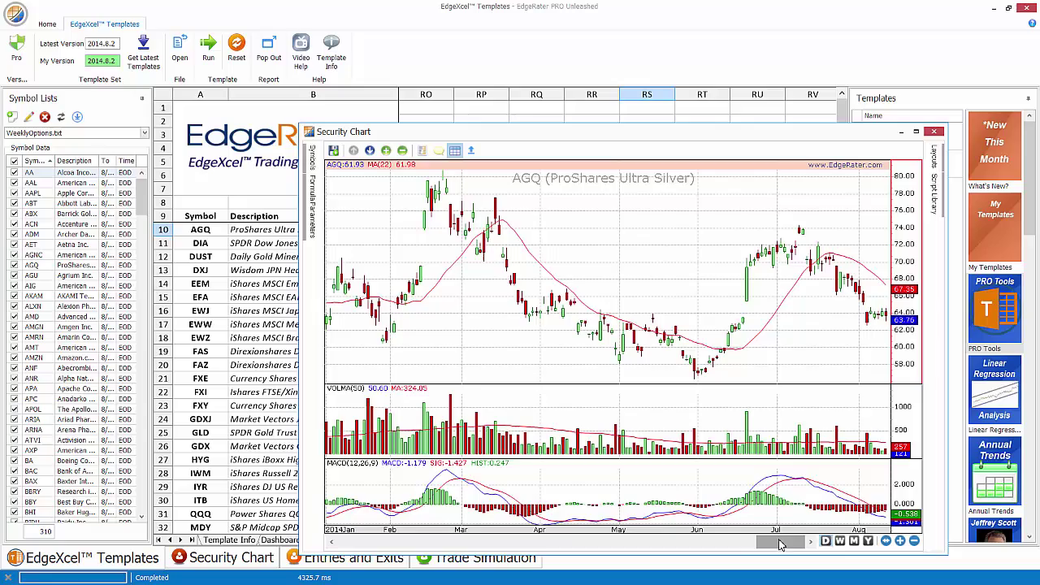
drag(779, 543, 639, 544)
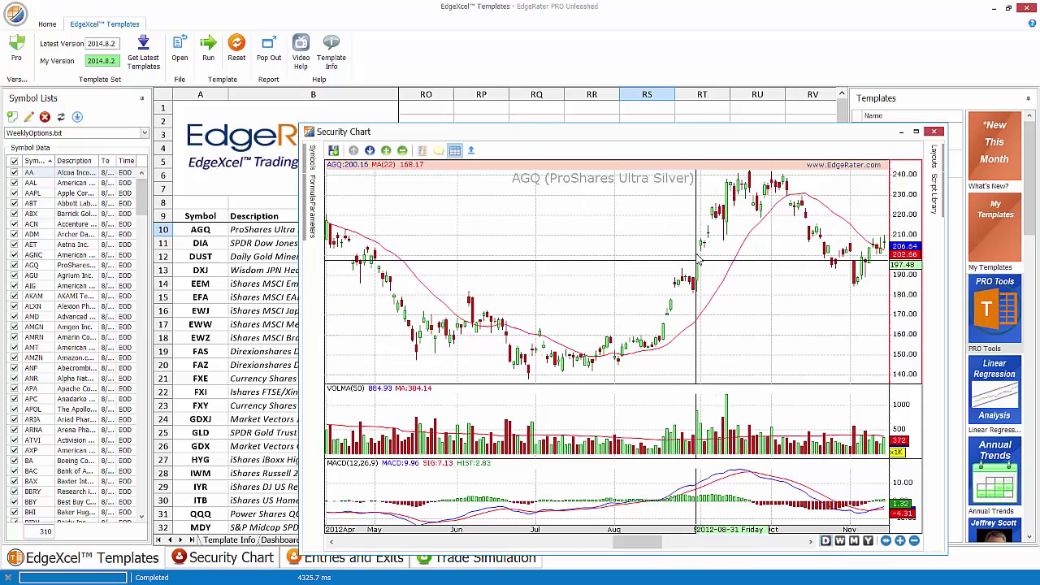
drag(699, 142, 692, 258)
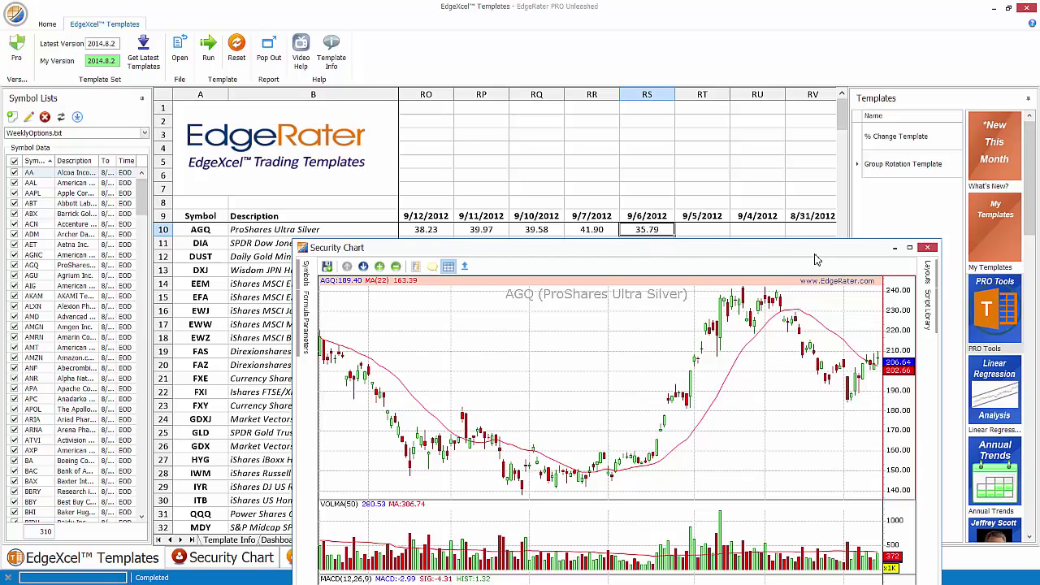
click(929, 248)
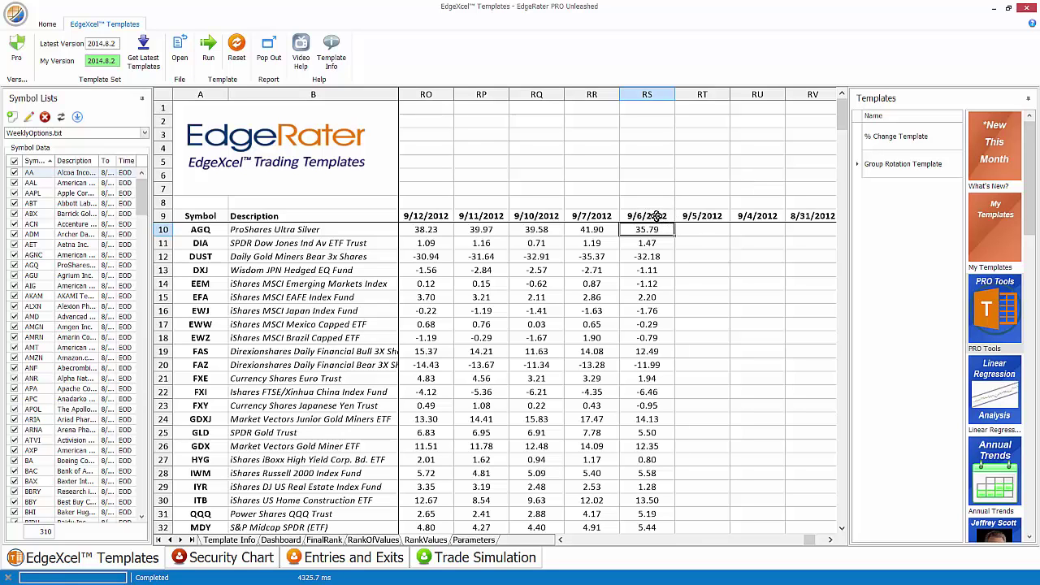
Sort RankValues by 9/6/2012 and 9/7/2012, then by 8/12/2014 descending with LNKD first at 36.28
click(657, 215)
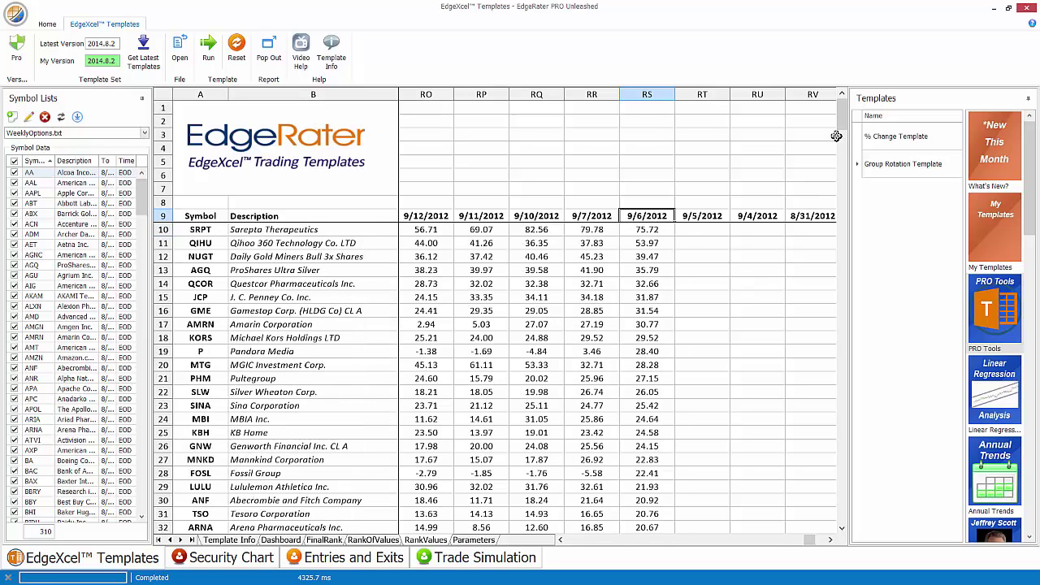
mouse_move(846, 127)
mouse_down()
mouse_move(846, 137)
mouse_move(845, 127)
mouse_up()
click(603, 216)
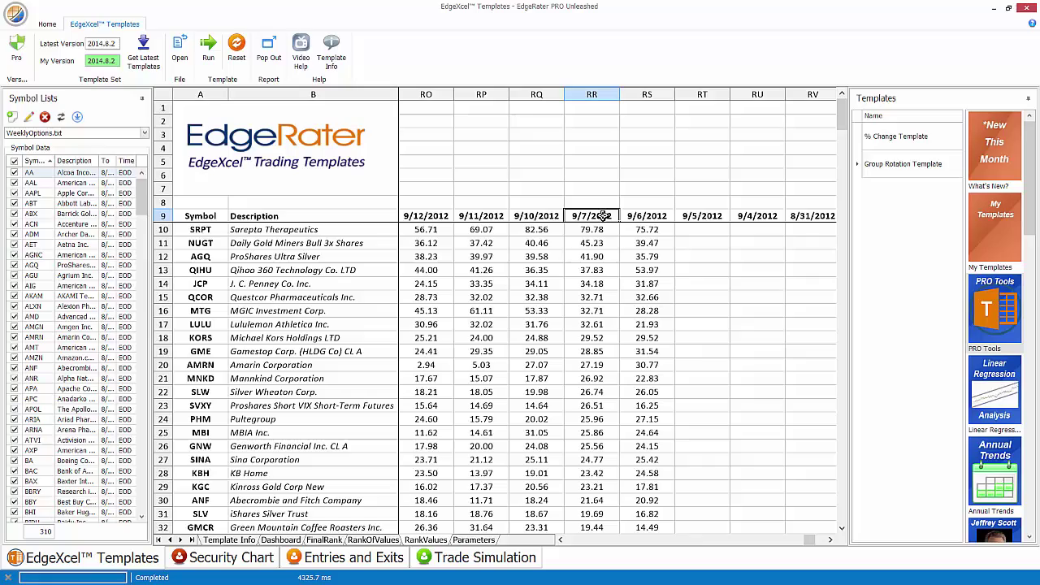
drag(815, 546, 569, 540)
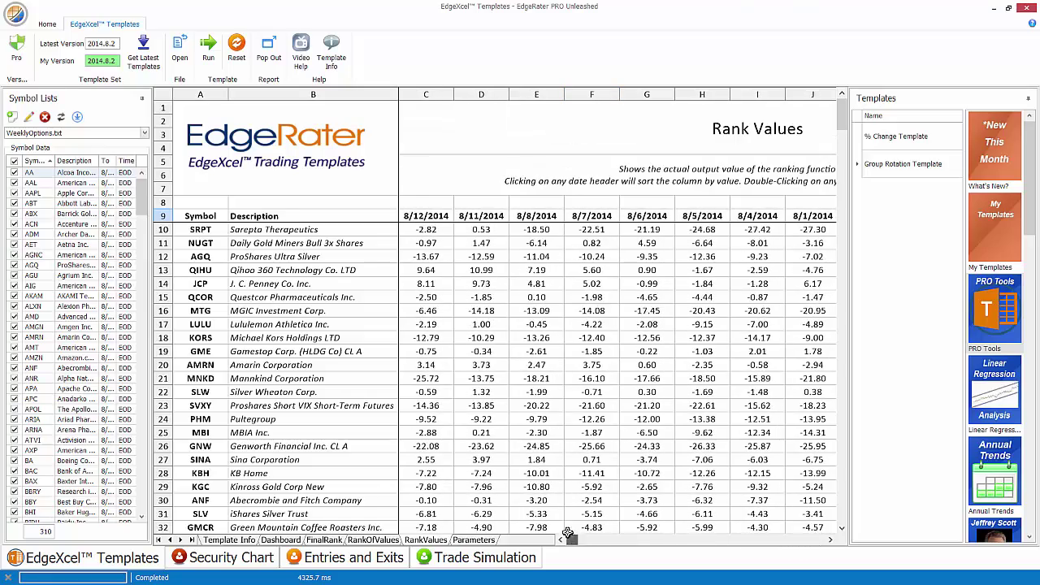
click(435, 217)
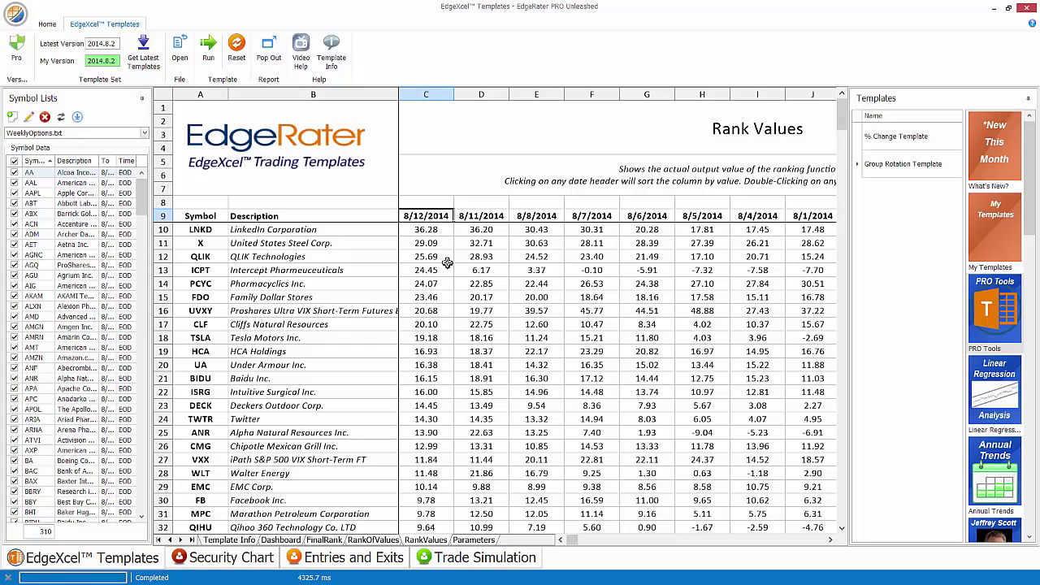
View LNKD's price chart, move it aside to reveal the Description column, then close it
double_click(439, 231)
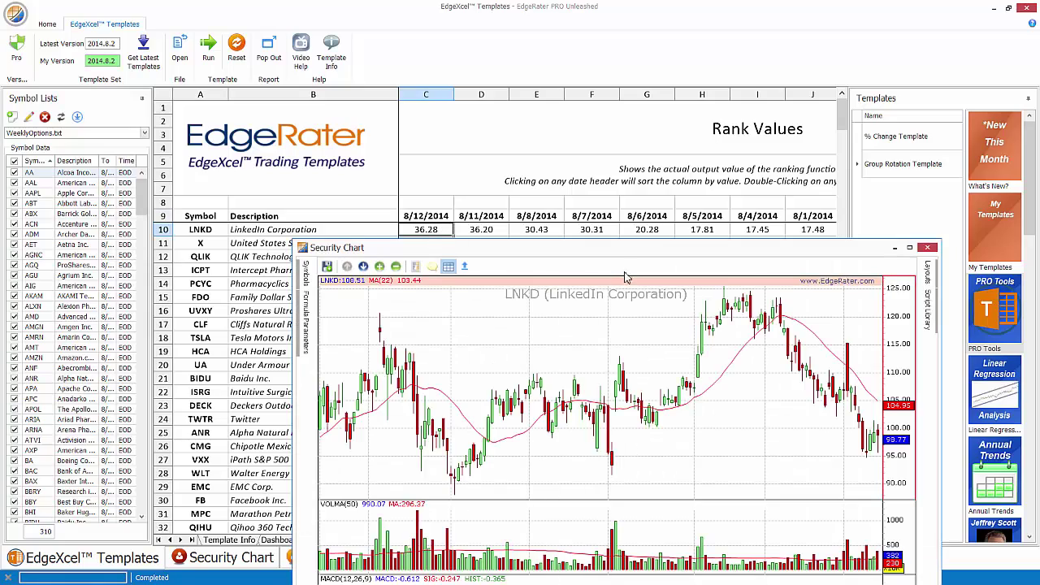
drag(638, 258, 625, 158)
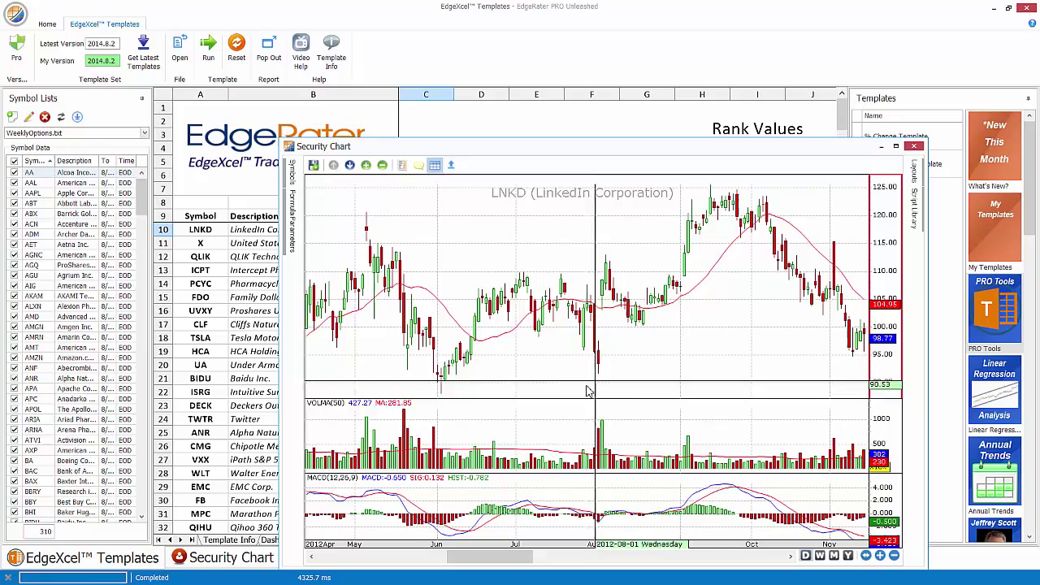
drag(501, 559, 752, 559)
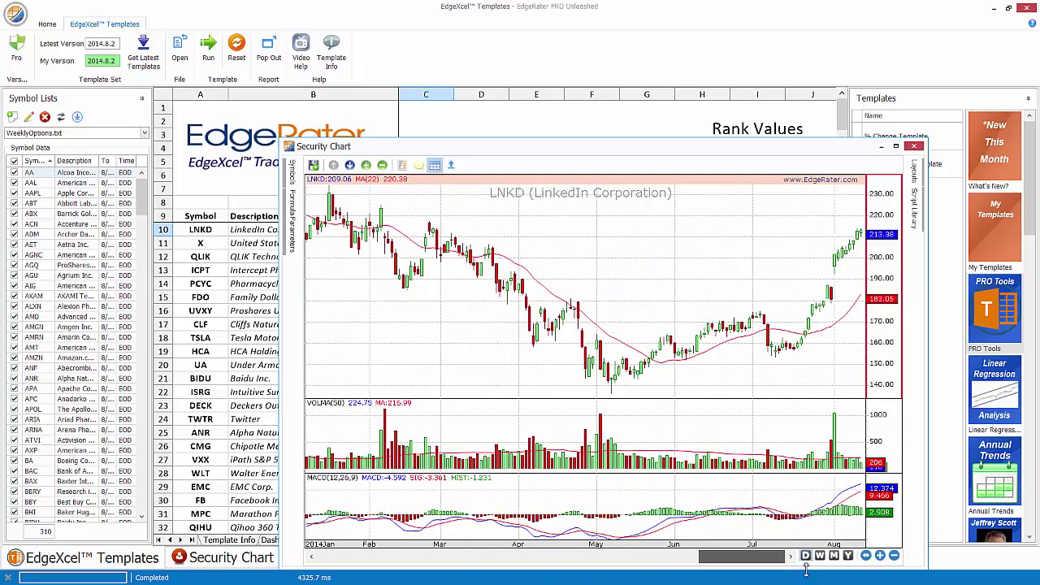
drag(747, 154, 704, 129)
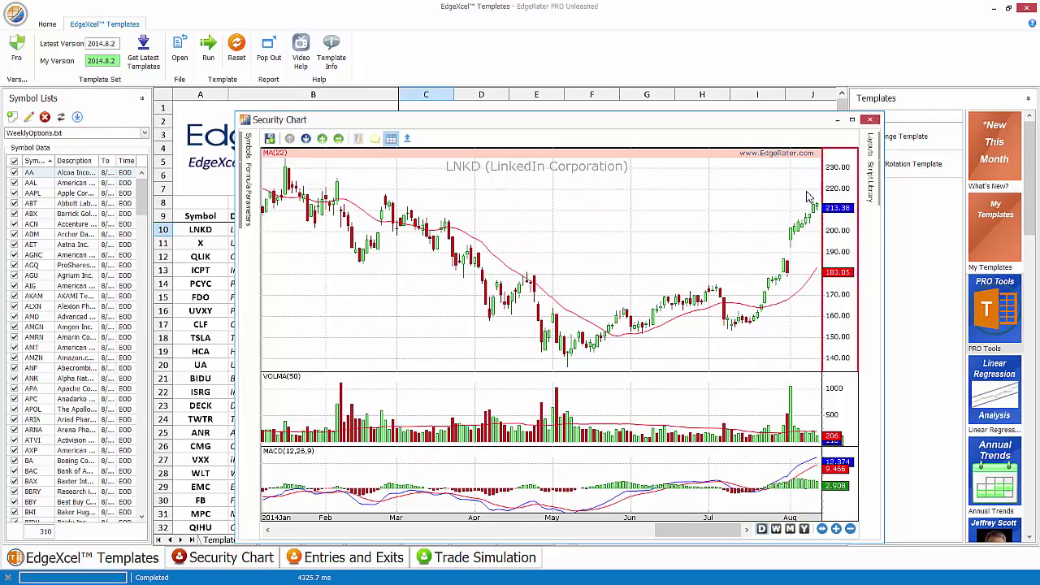
drag(714, 128, 821, 130)
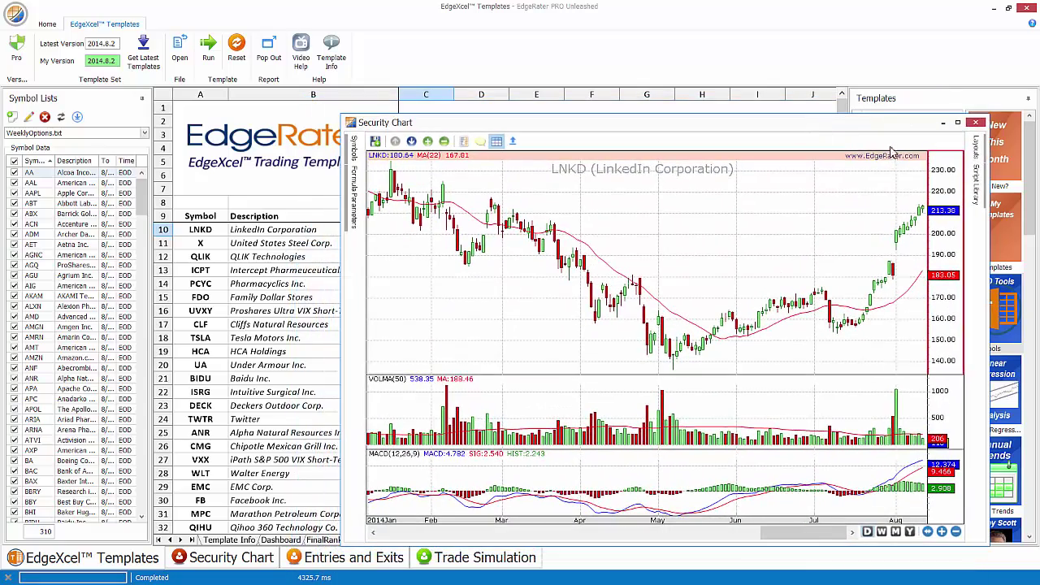
click(976, 123)
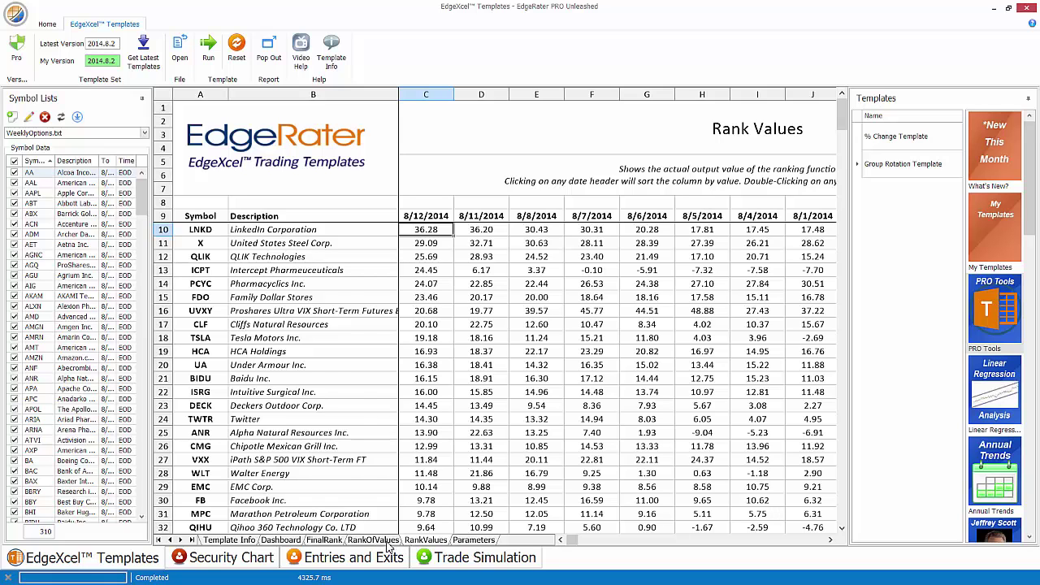
Sort the RankOfValues sheet by 8/12/2014 rank and scroll to the bottom, where DNDN ranks 310
click(382, 540)
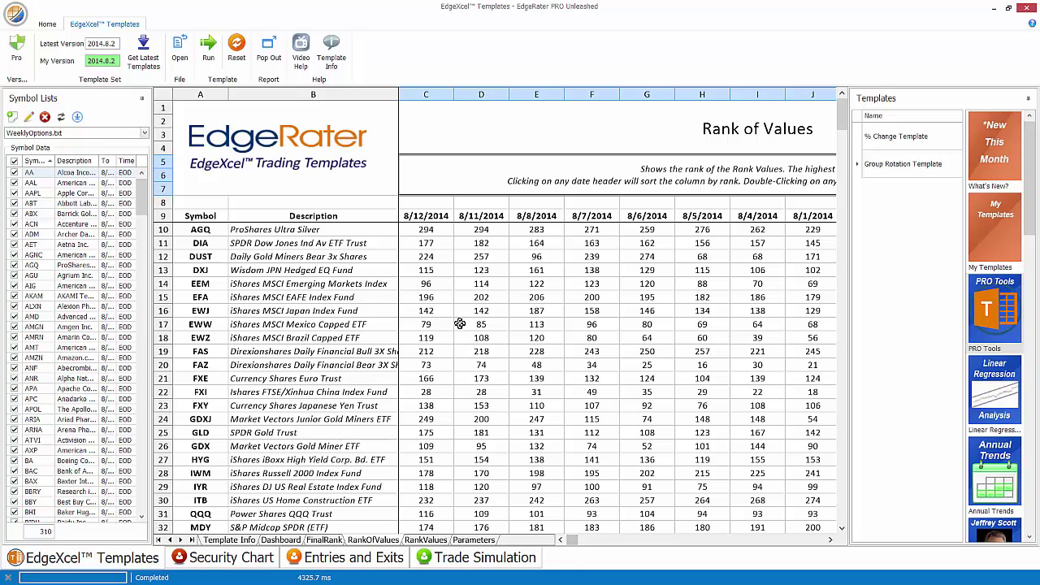
click(438, 217)
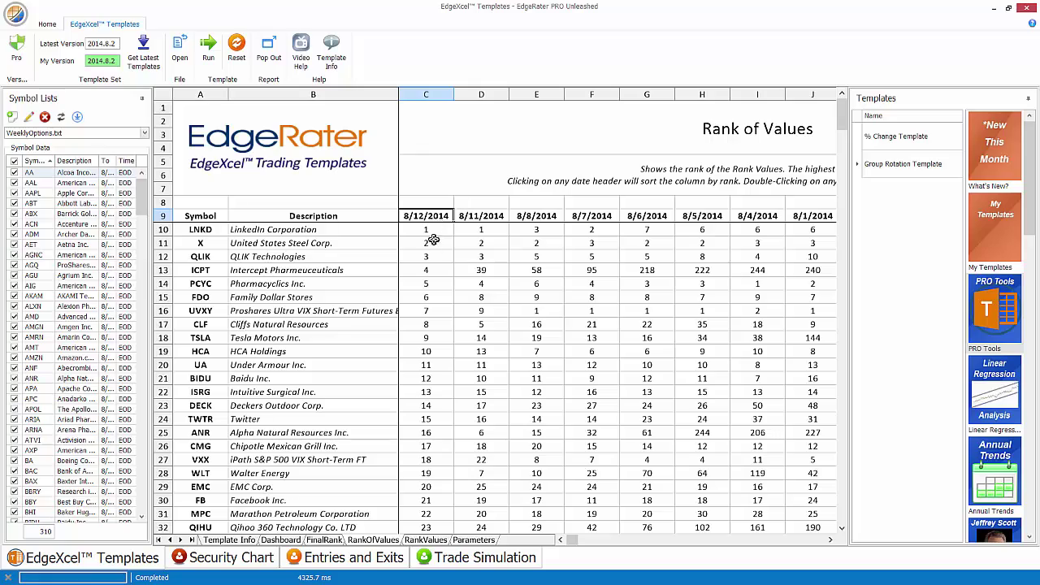
drag(848, 134, 868, 523)
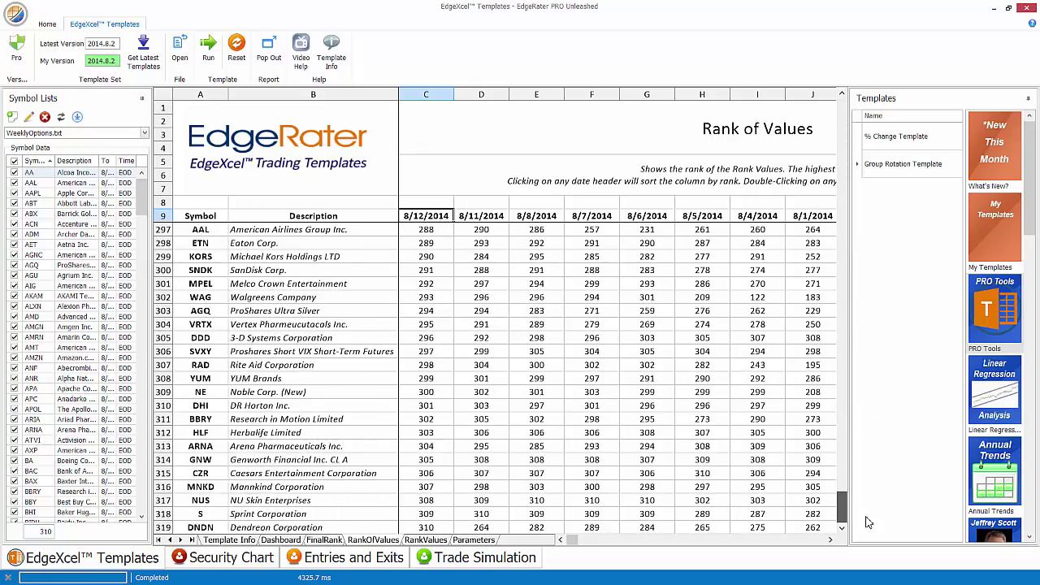
click(431, 539)
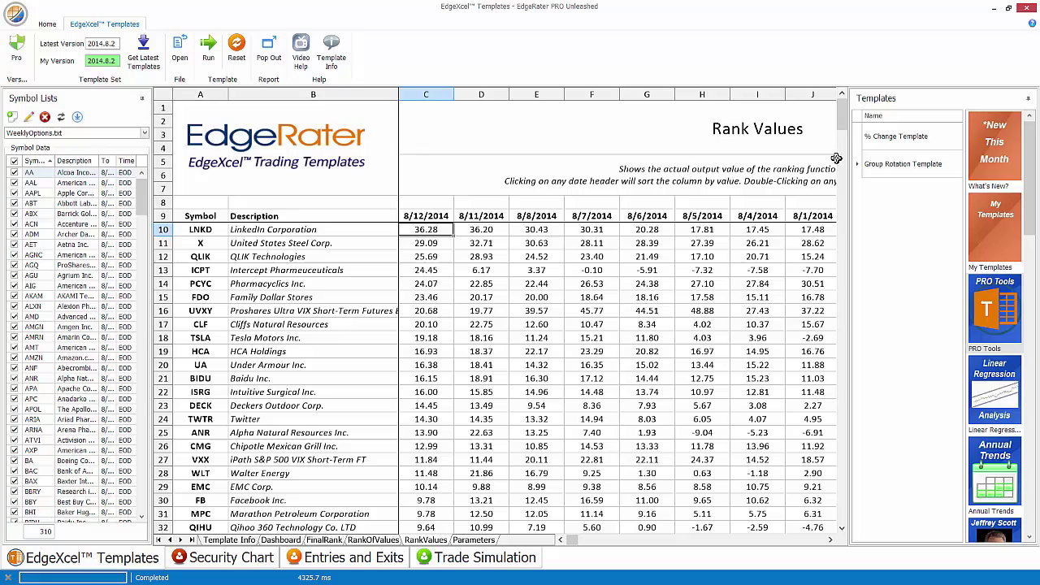
drag(842, 115, 852, 529)
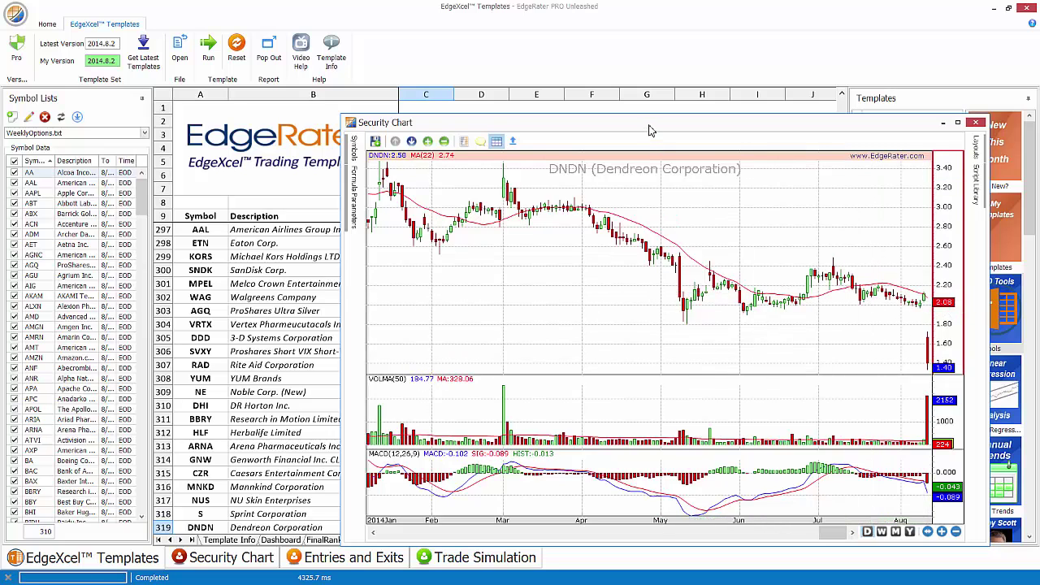
drag(661, 144, 618, 91)
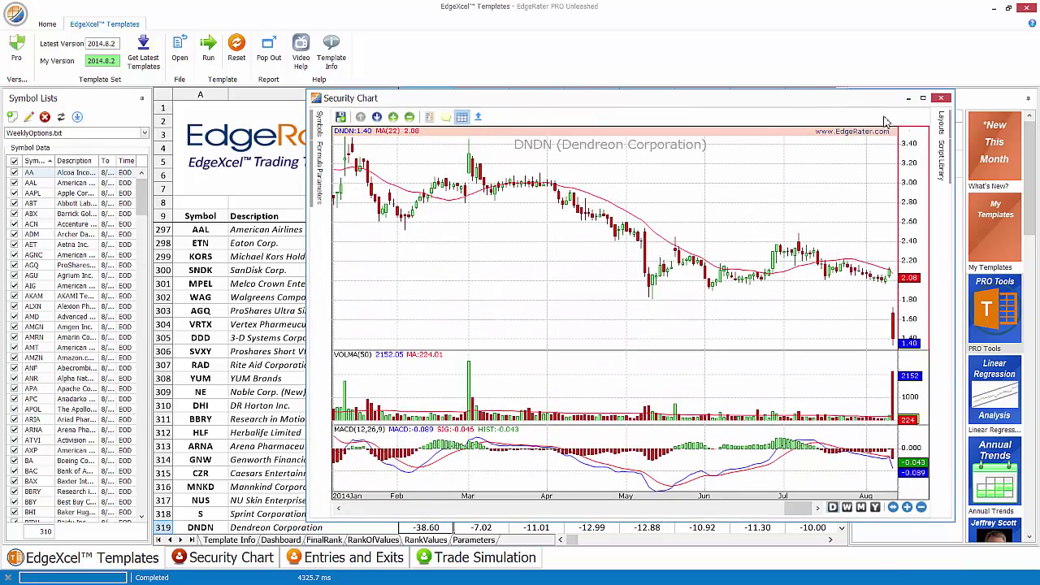
click(949, 93)
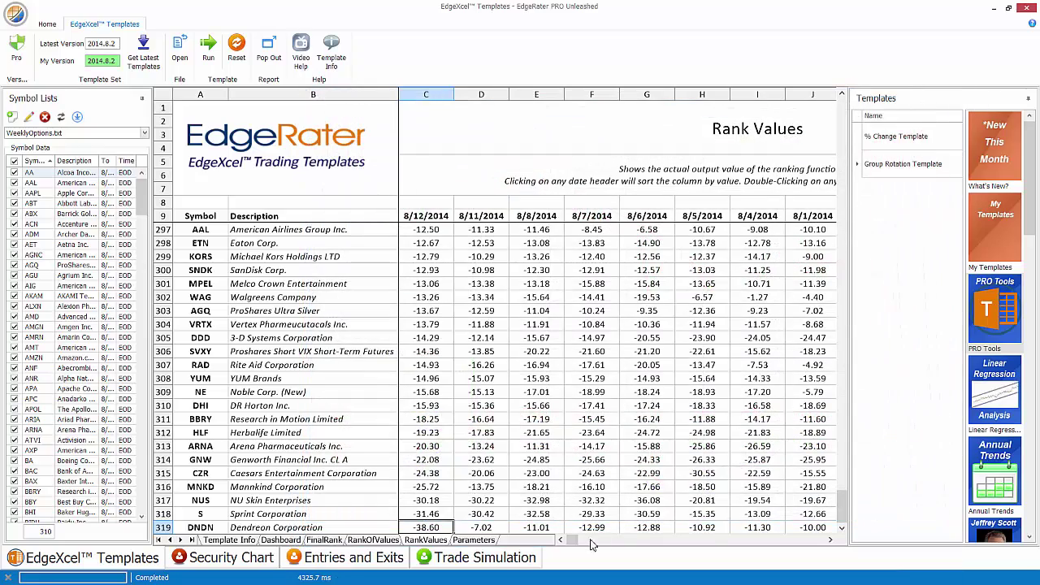
click(395, 540)
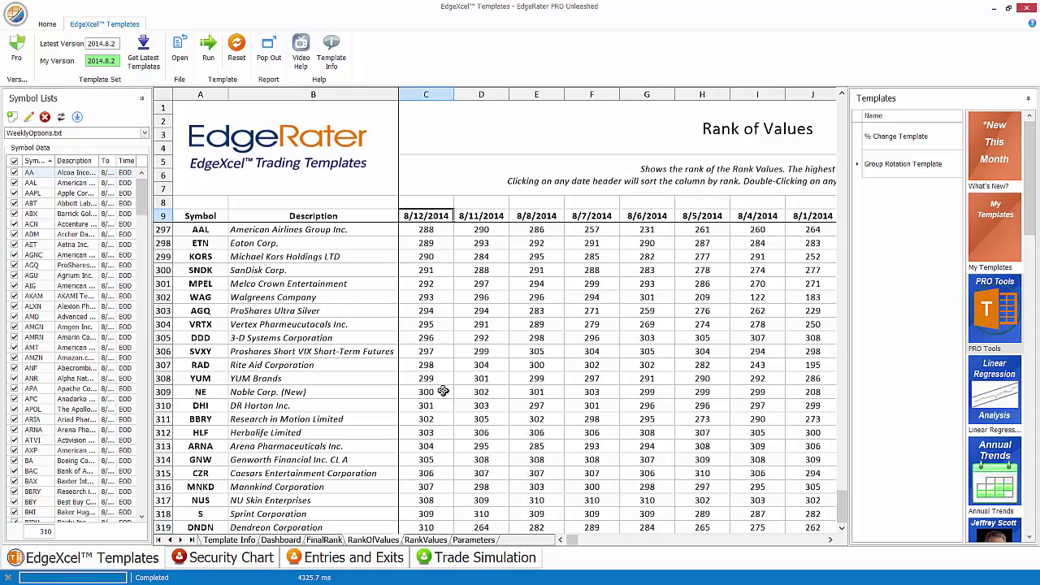
drag(842, 504, 859, 98)
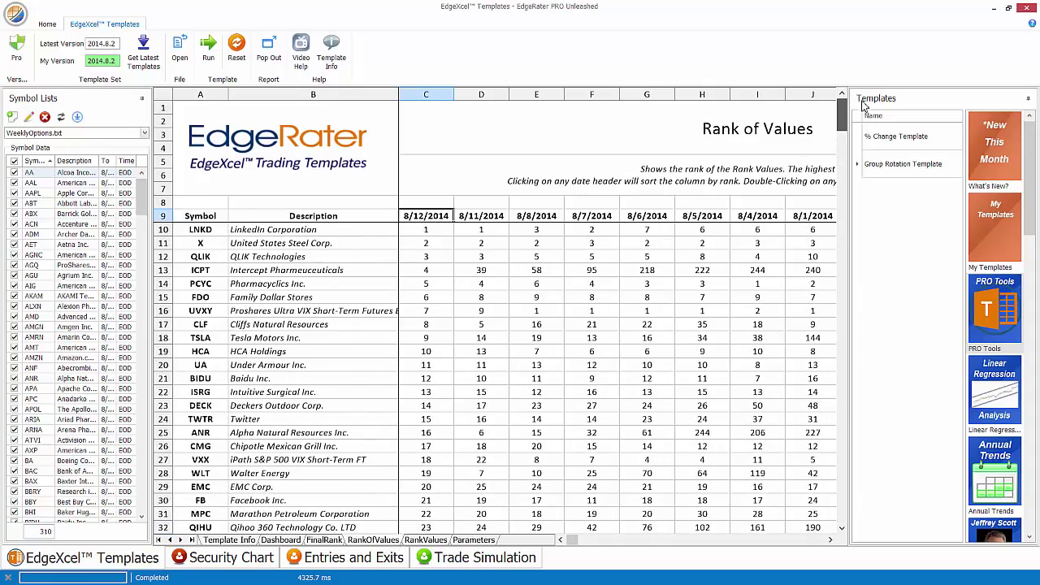
click(494, 213)
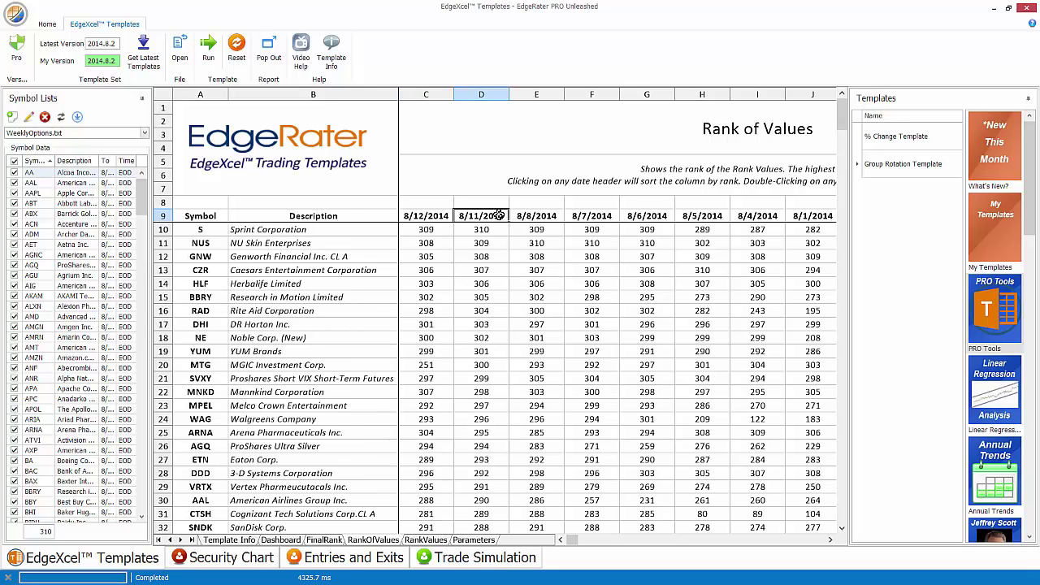
click(541, 217)
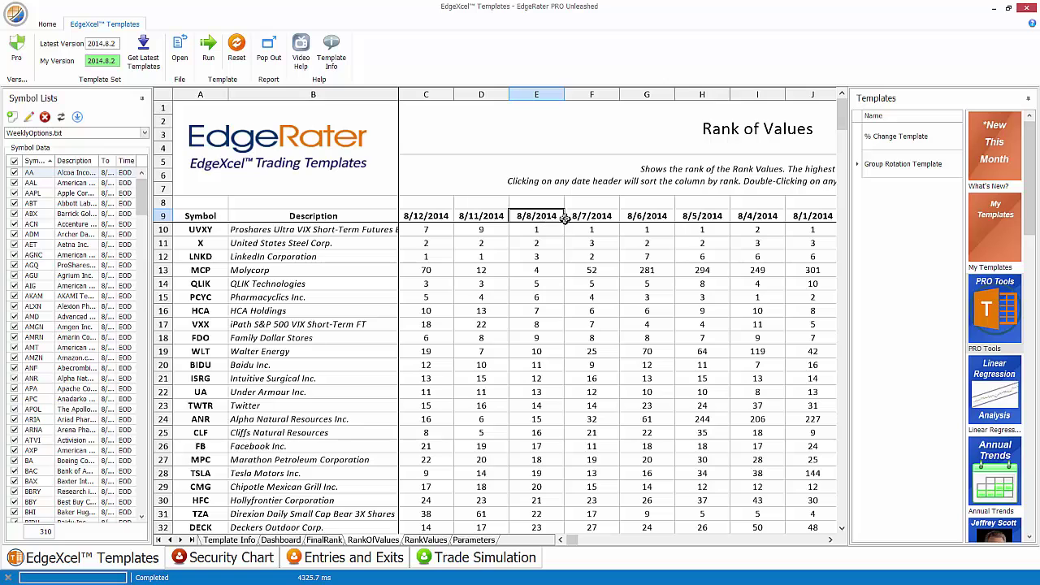
click(427, 218)
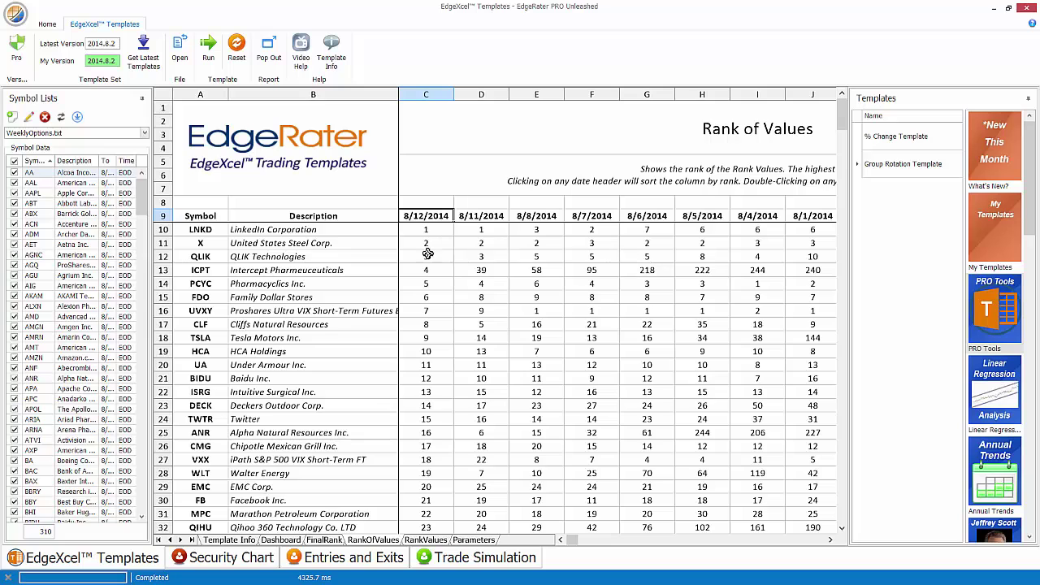
click(229, 541)
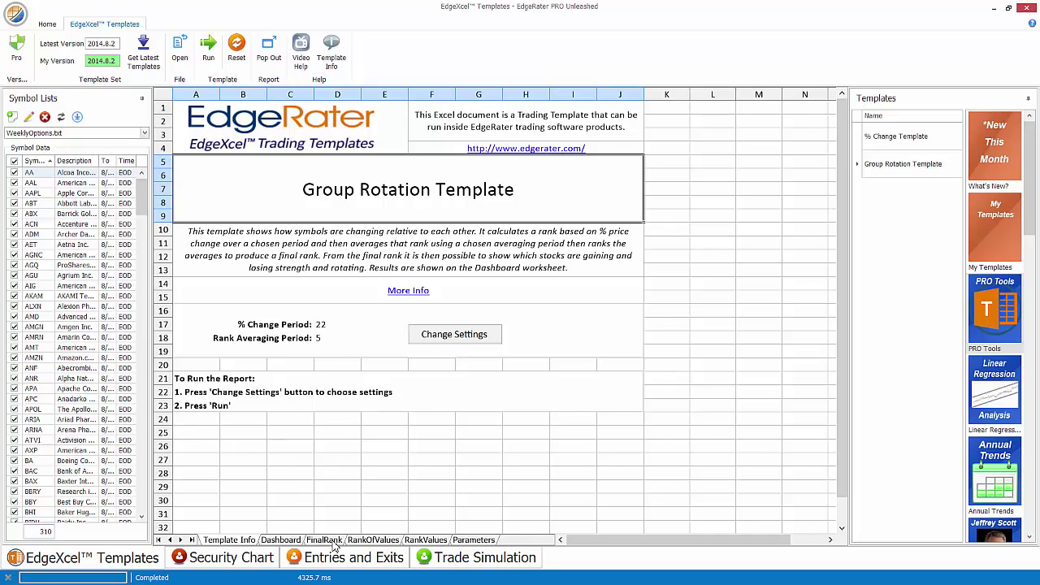
click(369, 540)
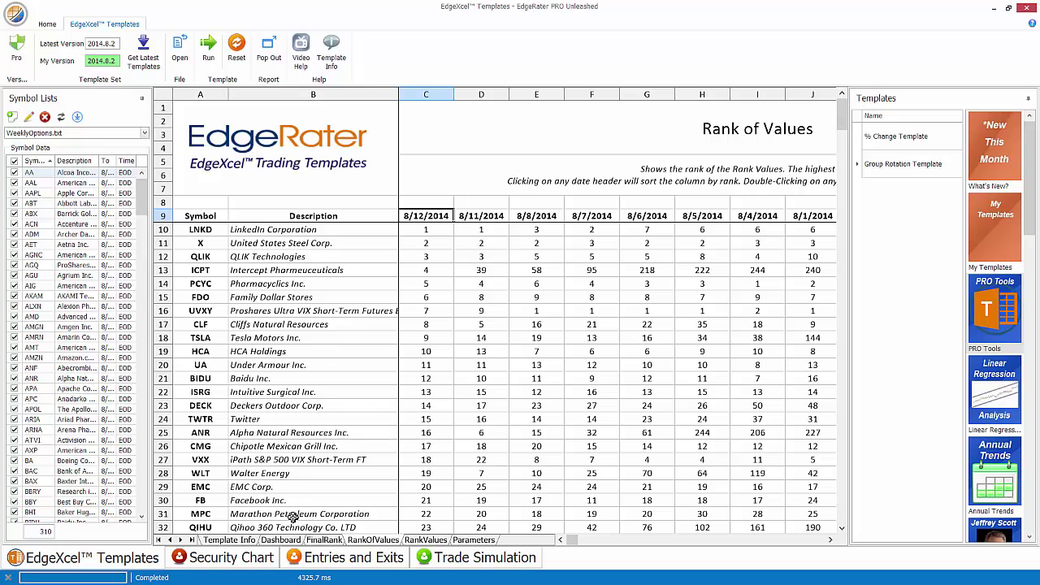
Sort the FinalRank sheet by 8/12/2014, placing X first, LNKD second and UVXY third
click(326, 541)
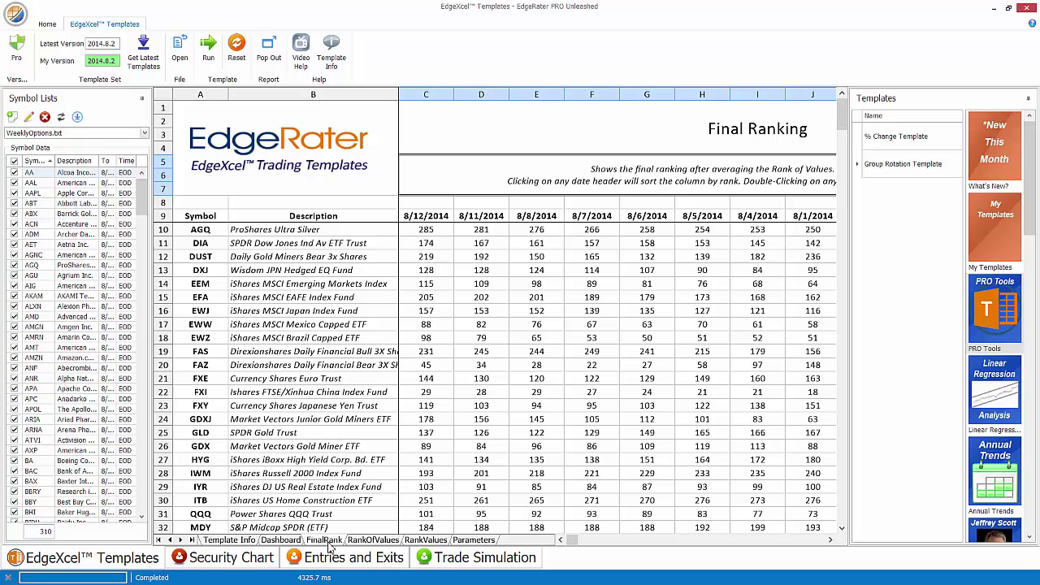
click(445, 217)
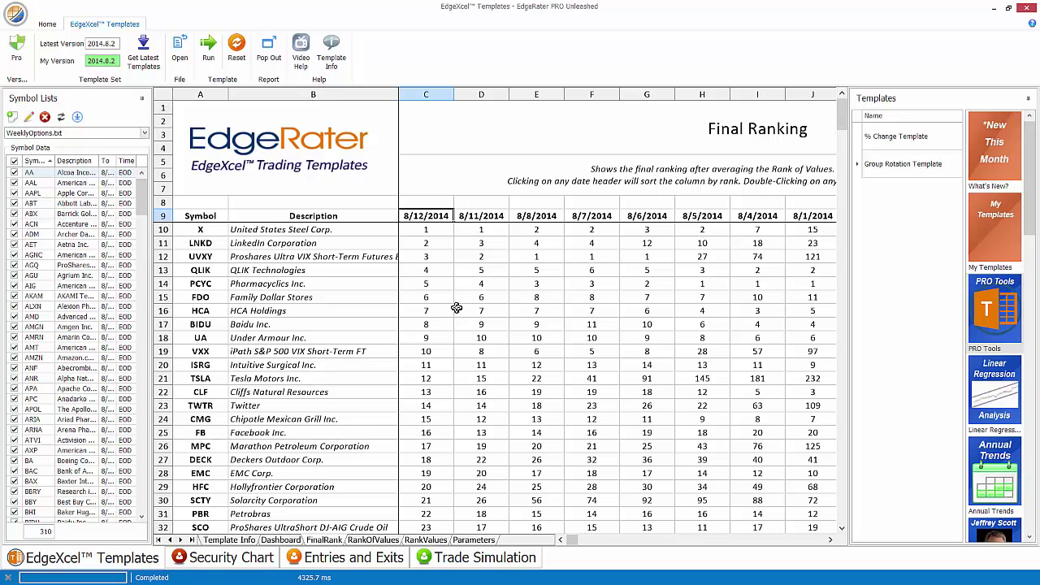
key(ctrl+f)
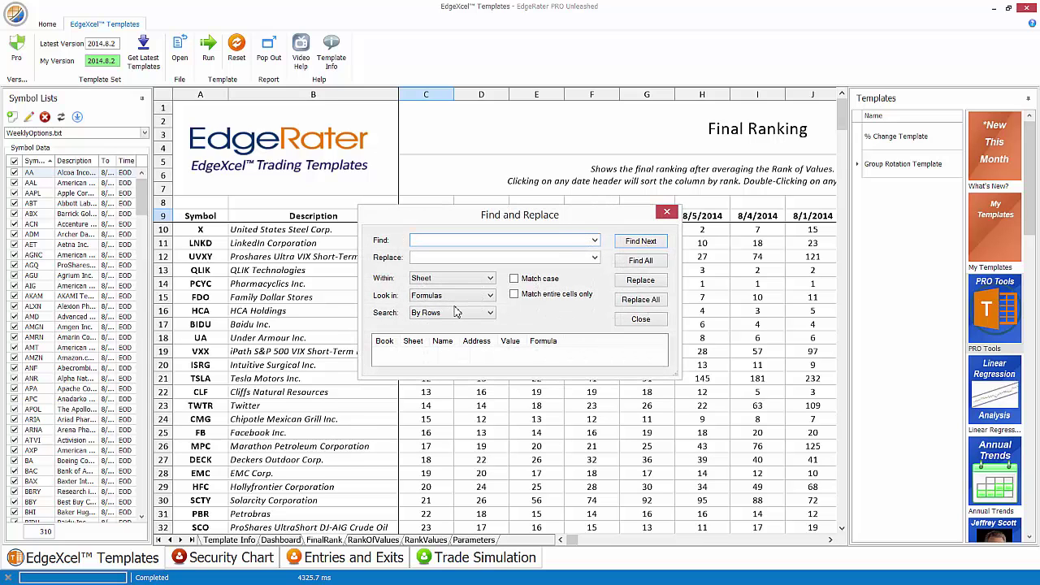
text(ICPT)
key(Return)
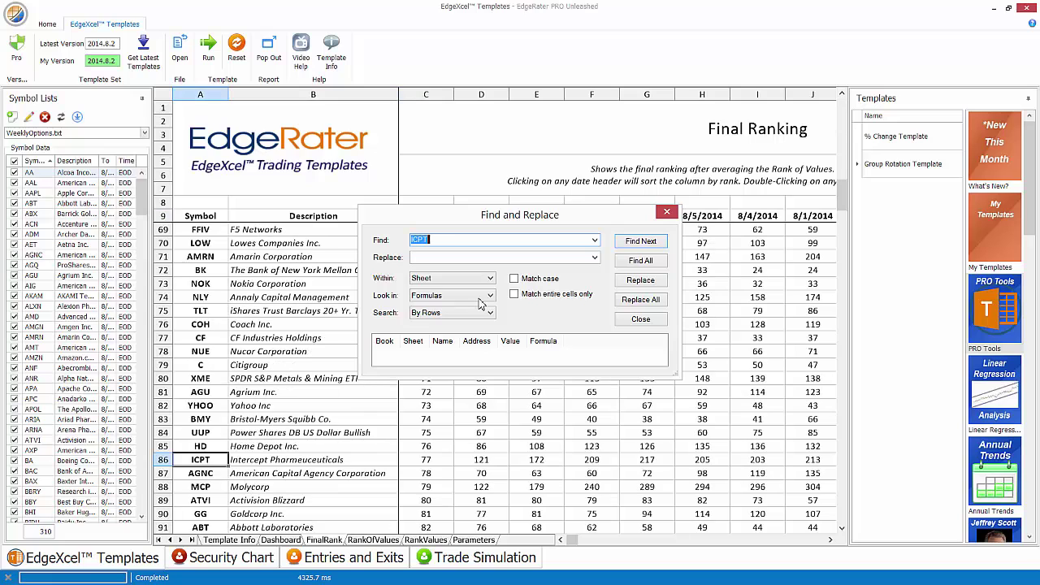
click(666, 212)
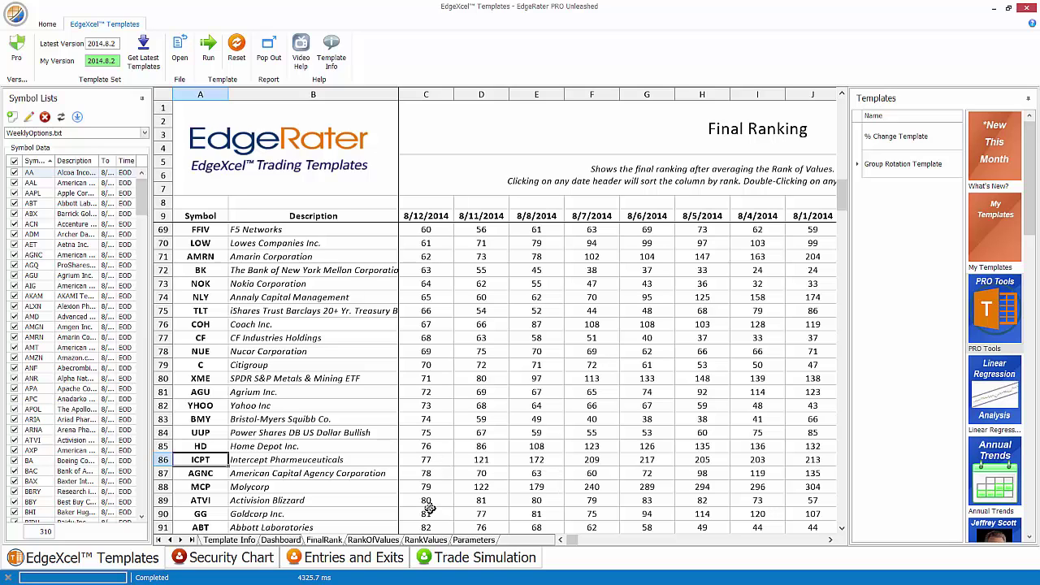
scroll(429, 507, up, 18)
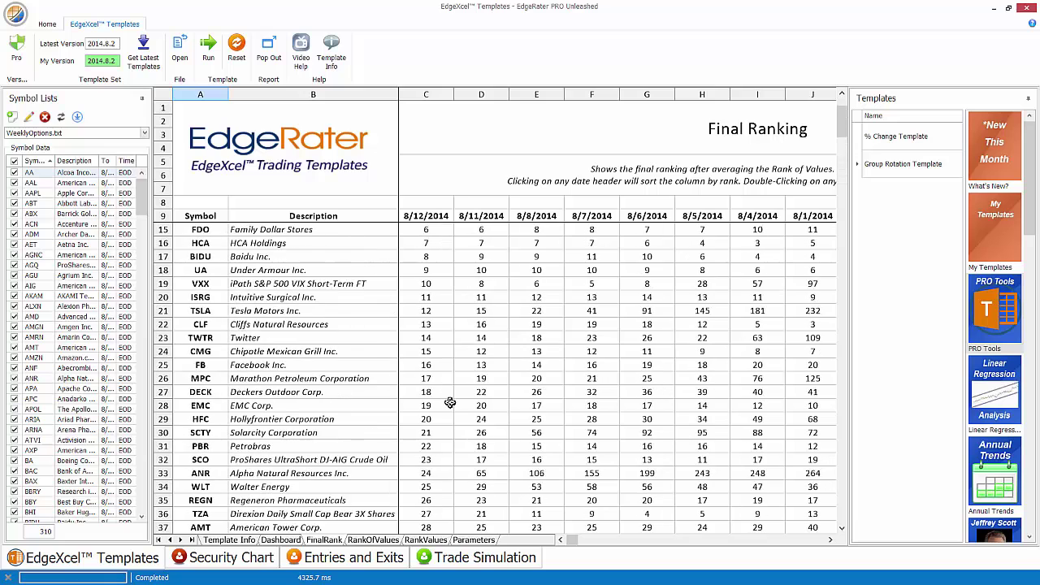
scroll(450, 403, up, 2)
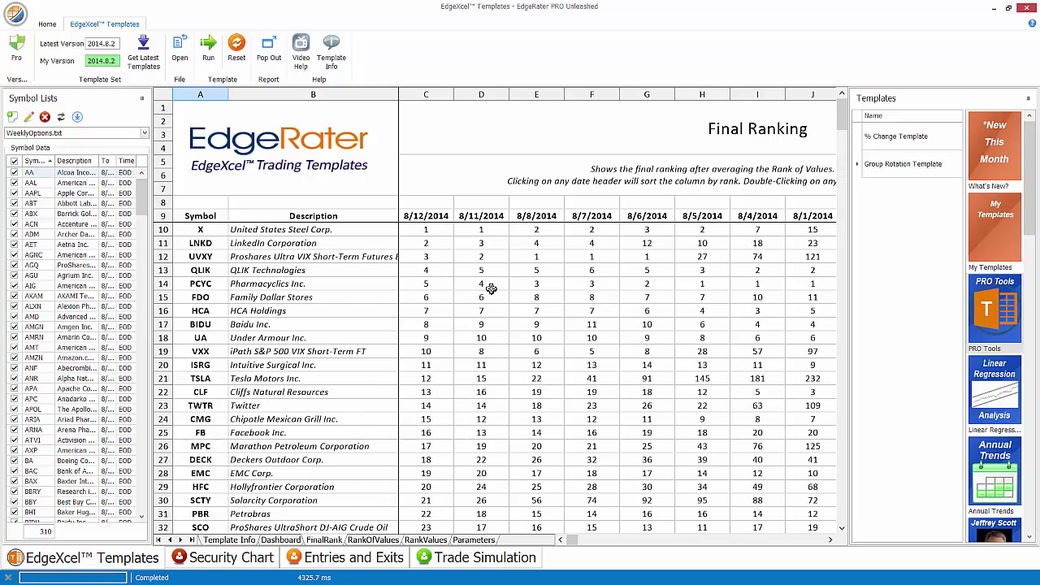
click(255, 540)
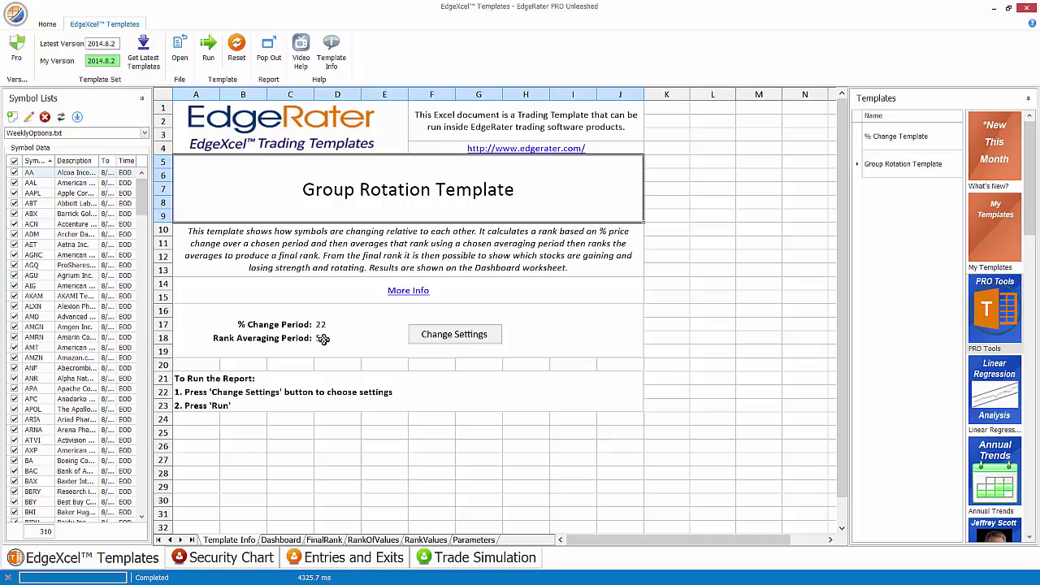
click(328, 541)
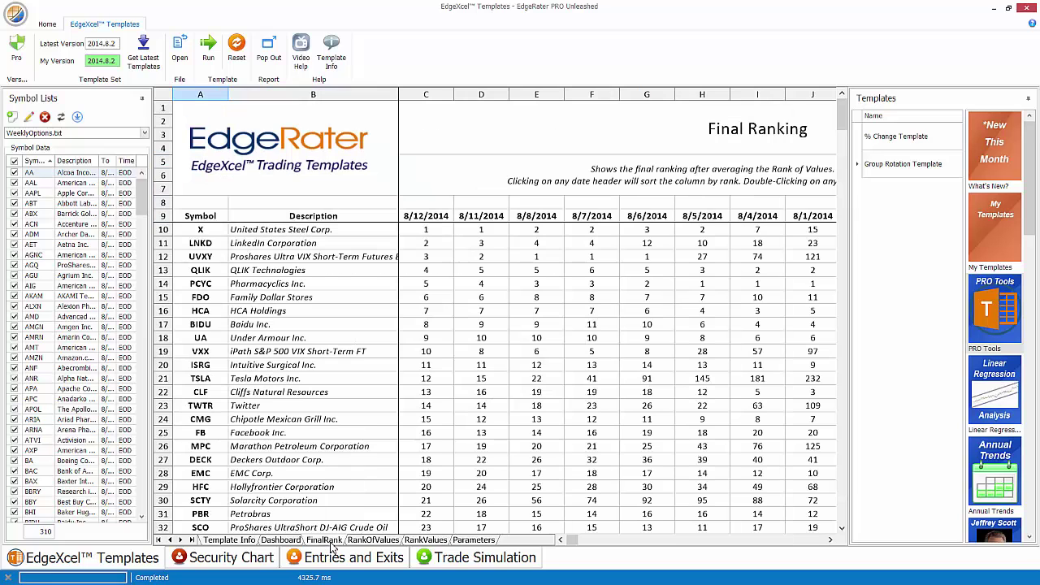
Sort FinalRank by 8/12/2014 lowest-first and return to the Dashboard, where NUS ranks 310
click(285, 540)
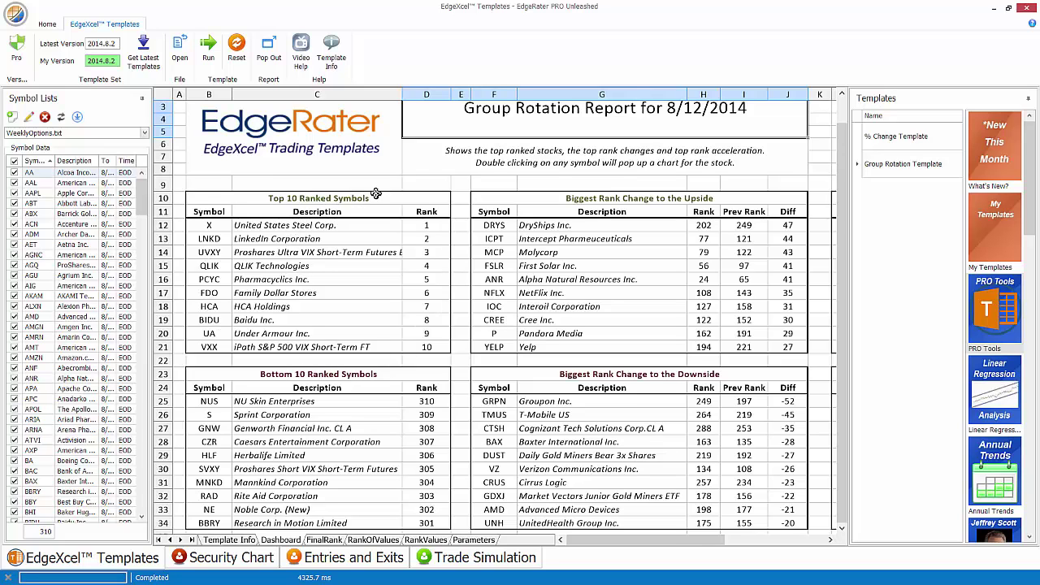
click(323, 539)
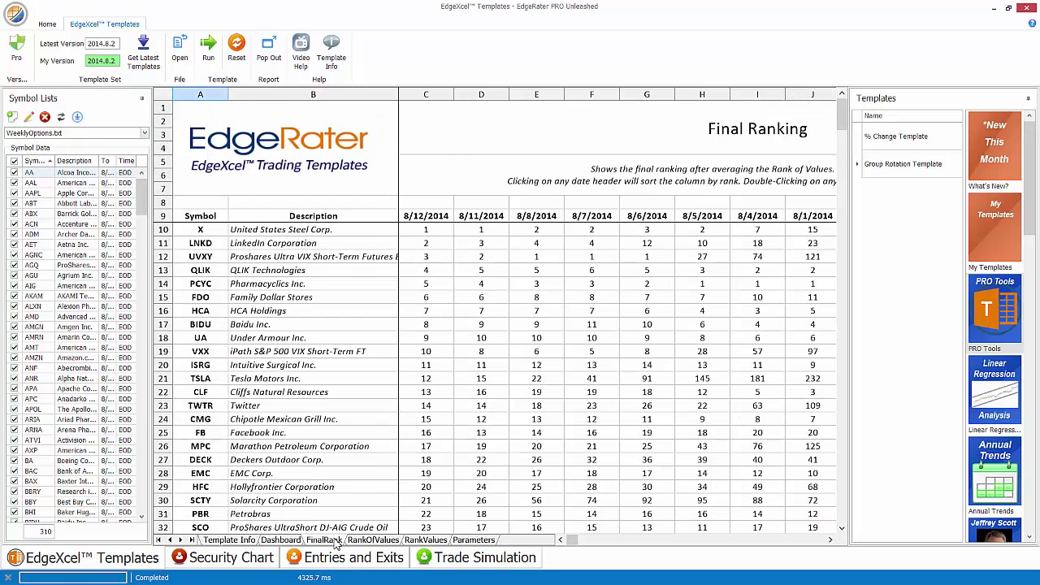
click(290, 541)
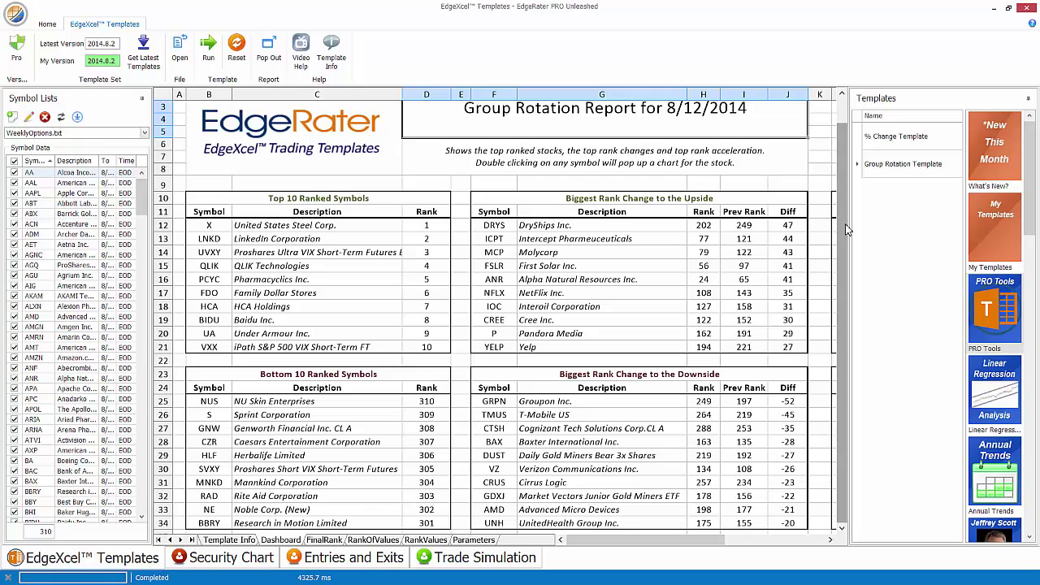
click(323, 540)
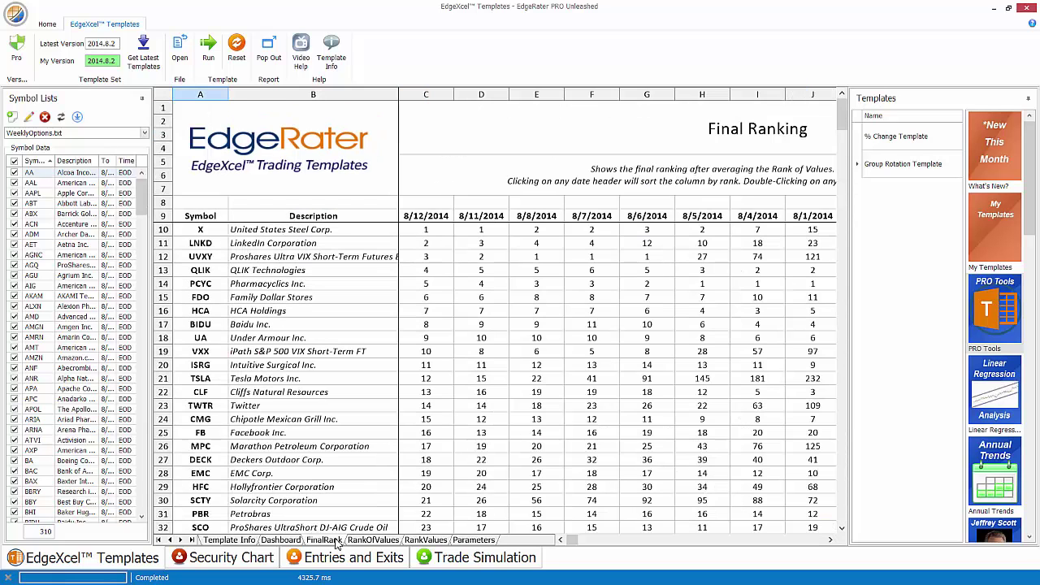
click(439, 215)
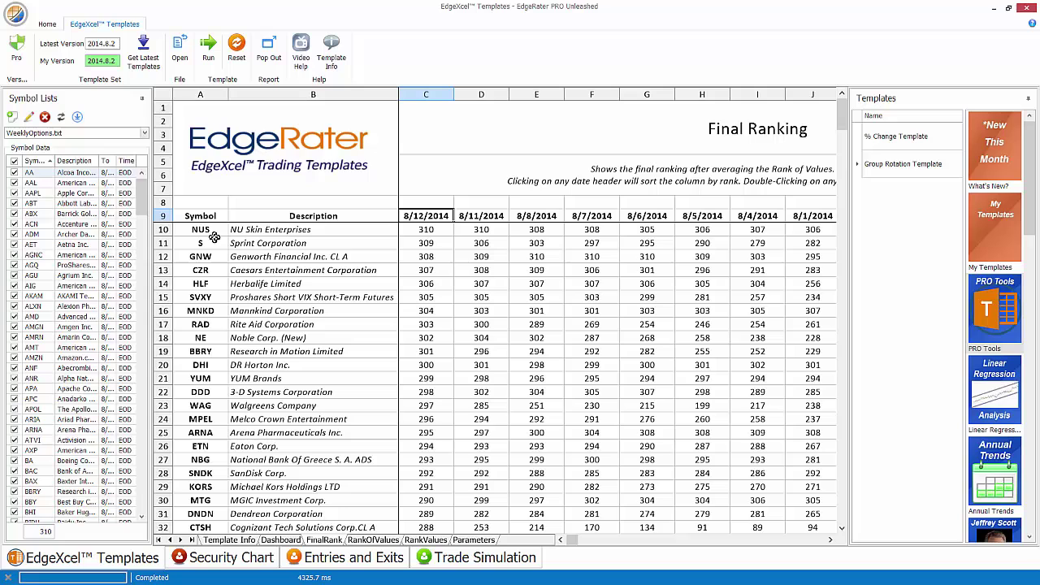
click(289, 540)
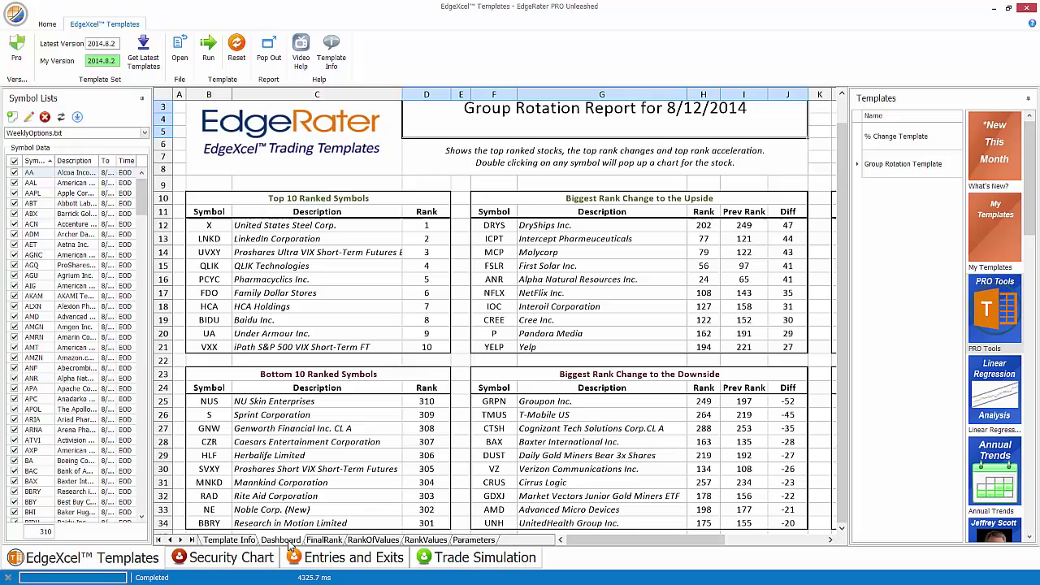
click(324, 540)
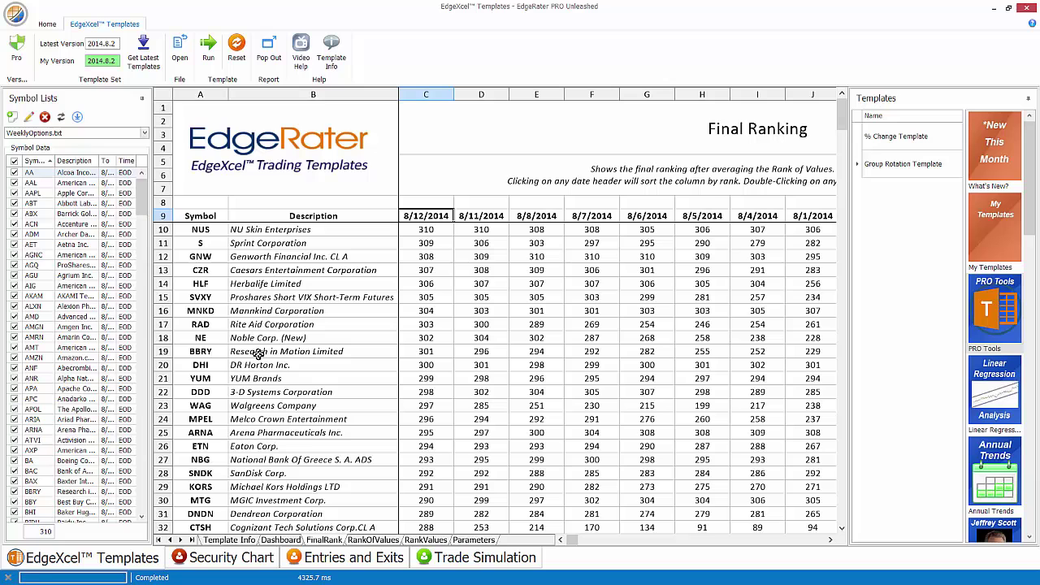
click(279, 541)
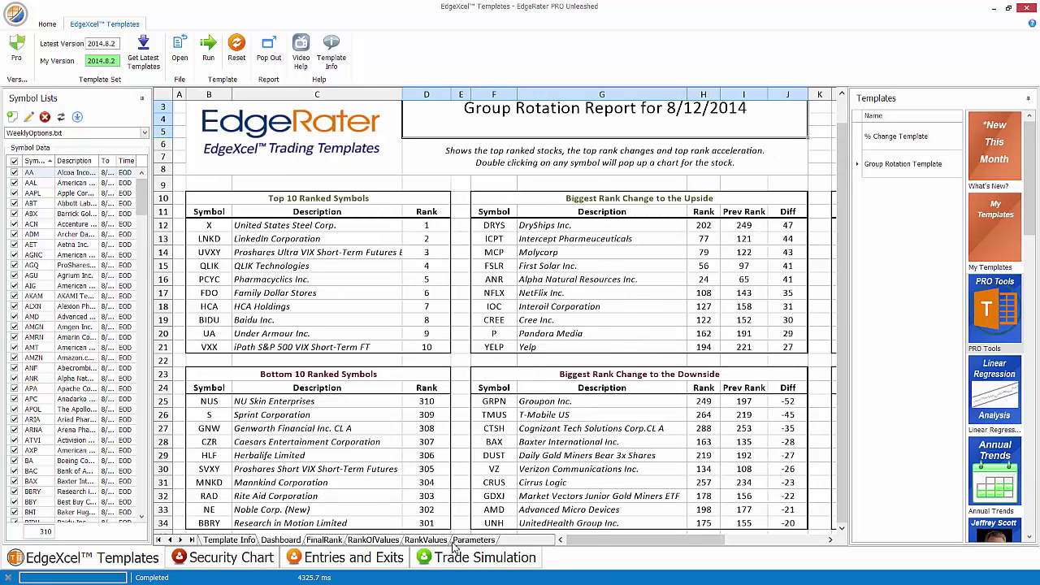
Scroll the dashboard right to the Fastest Acceleration tables, showing DRYS up 47 places from 249 to 202
drag(585, 543, 634, 543)
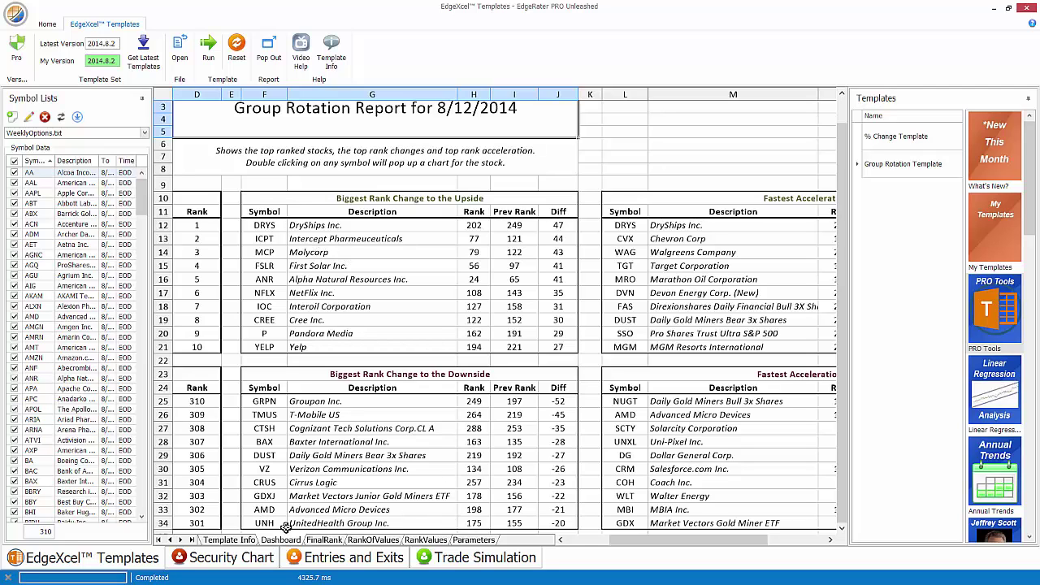
double_click(271, 229)
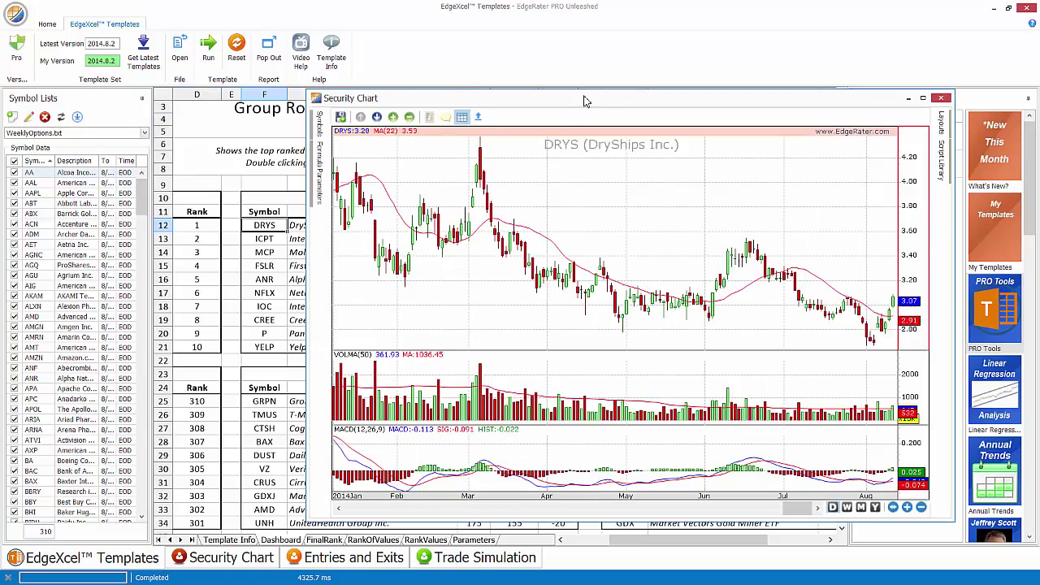
drag(597, 106, 630, 74)
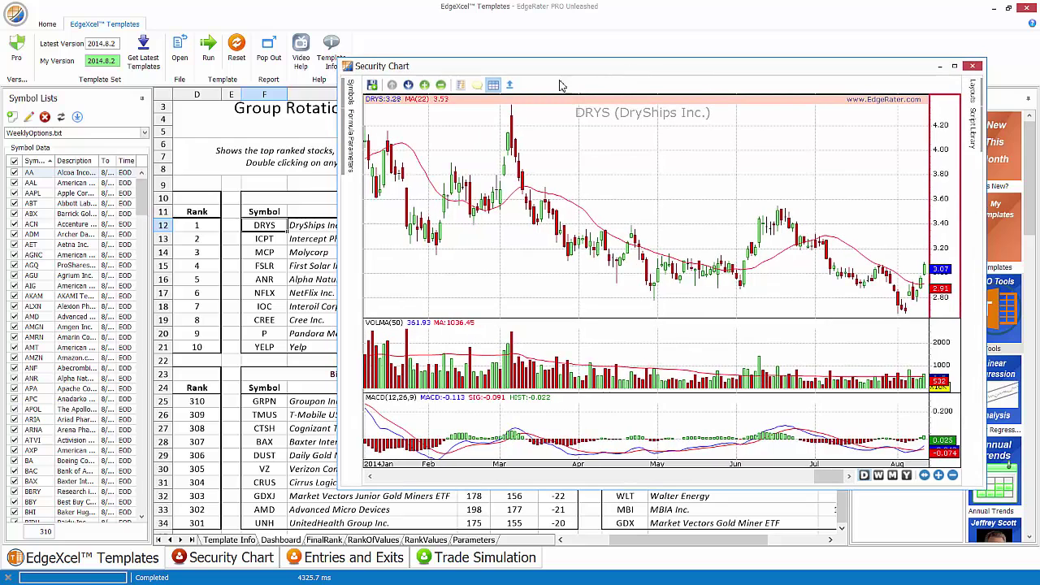
click(510, 86)
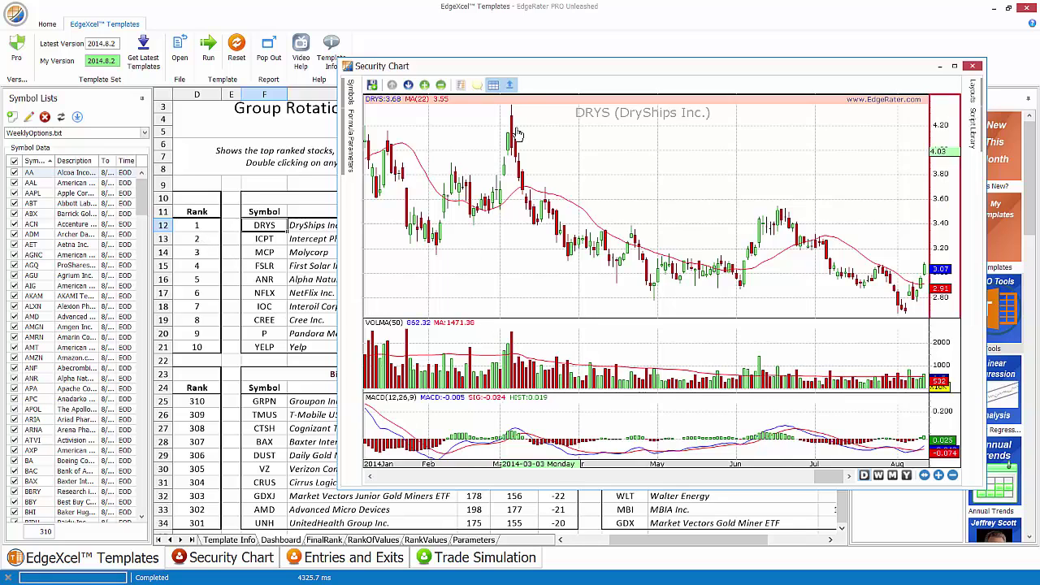
drag(530, 71, 452, 246)
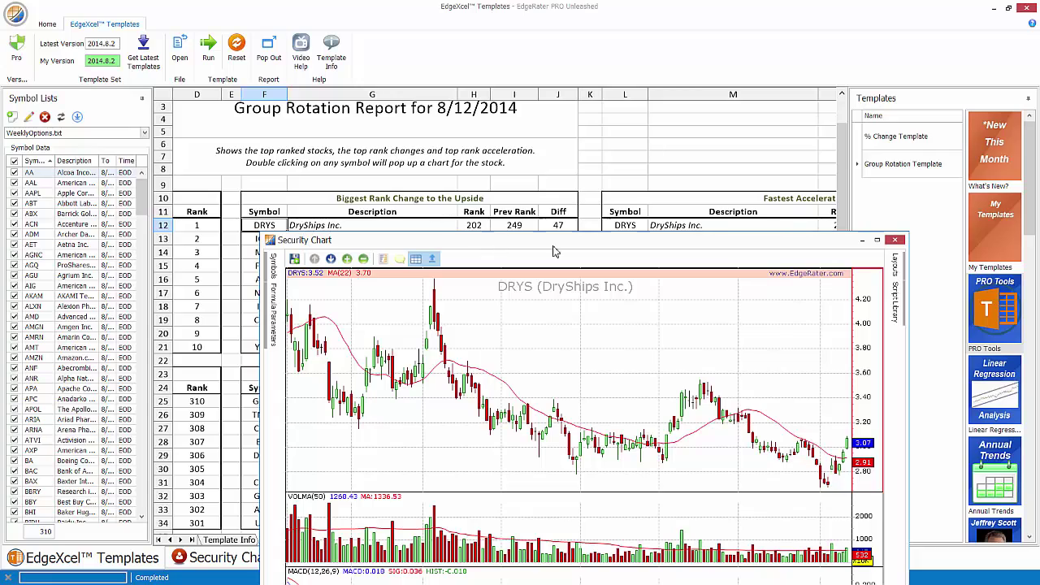
drag(576, 248, 673, 100)
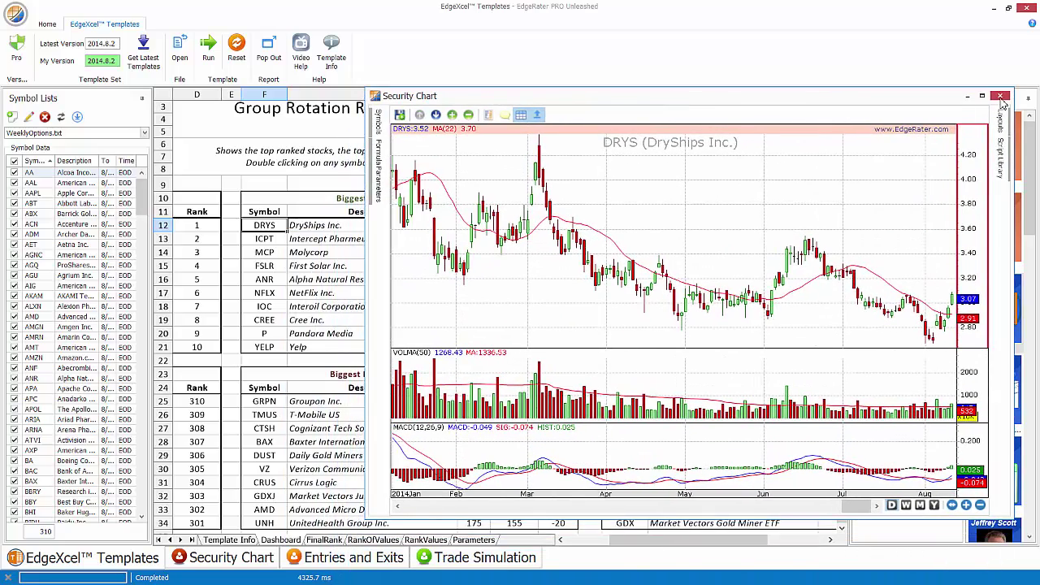
double_click(271, 239)
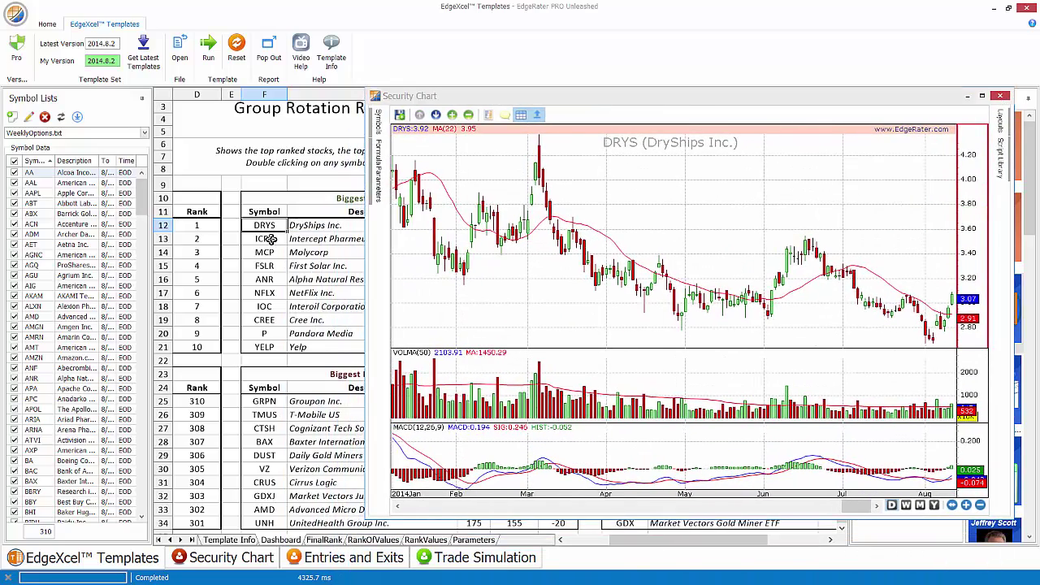
key(Down)
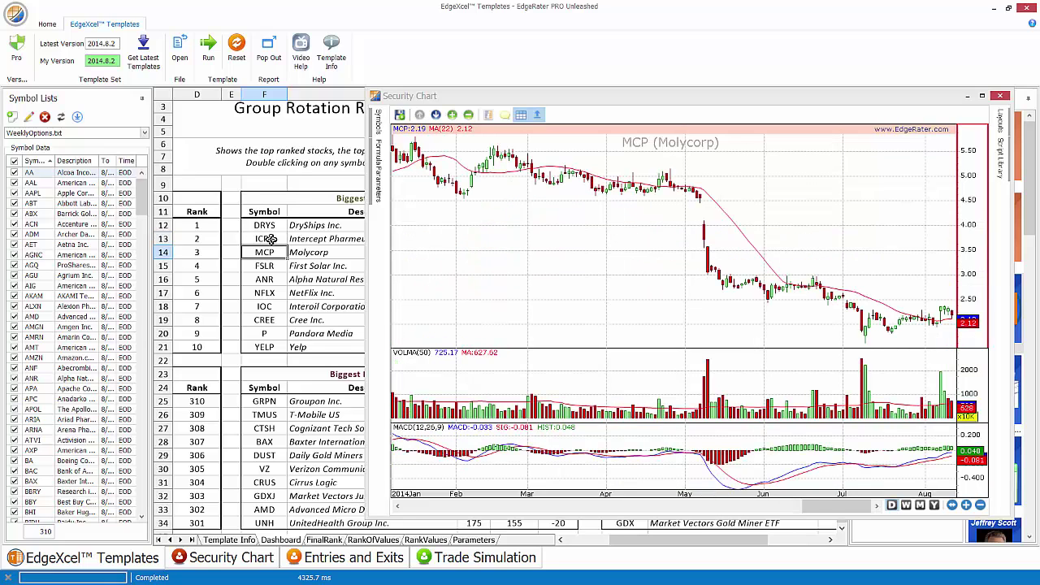
key(Down)
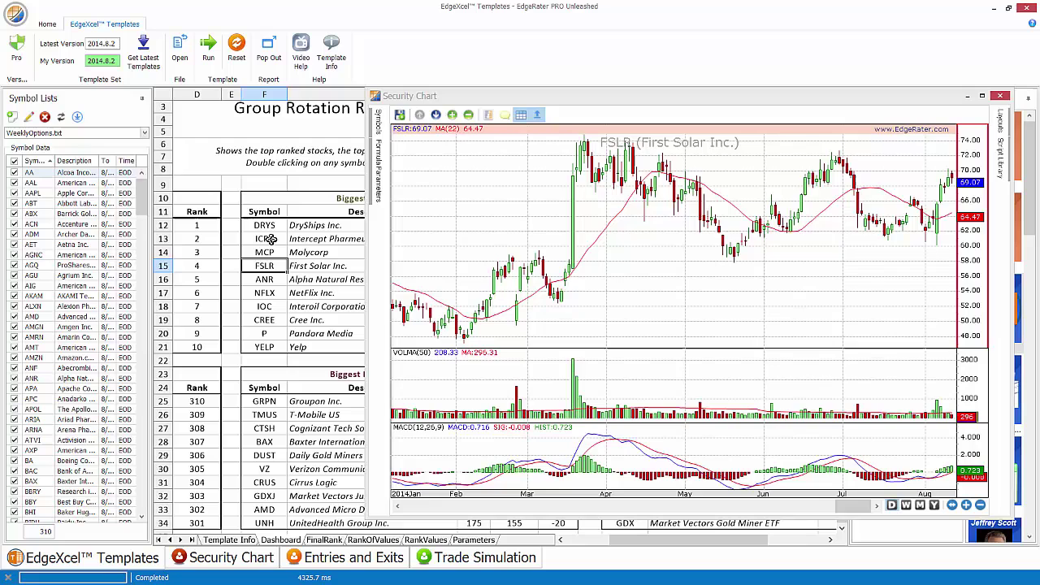
key(Down)
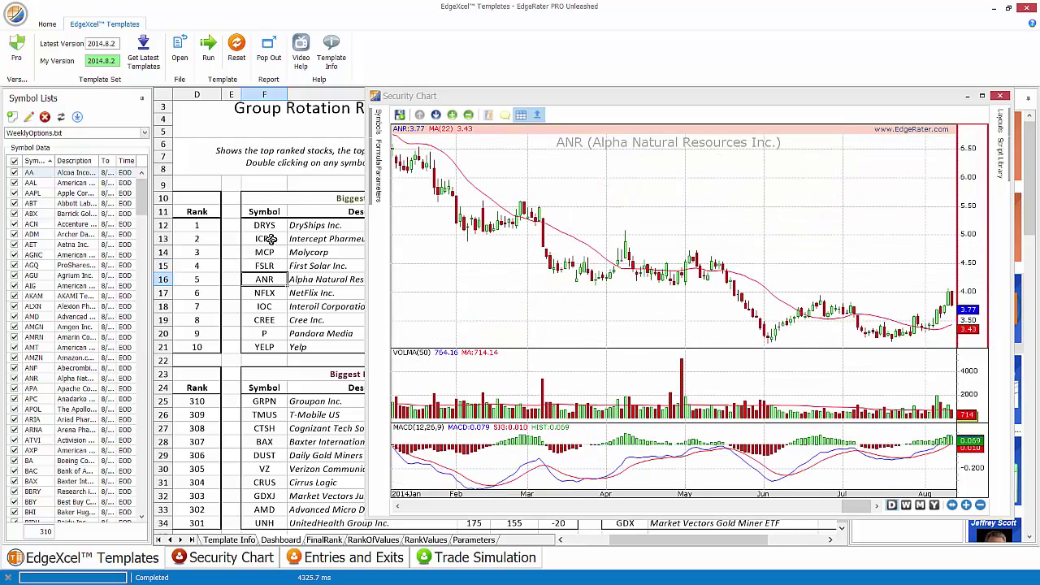
key(Down)
key(Down)
key(Down)
key(Down)
key(Down)
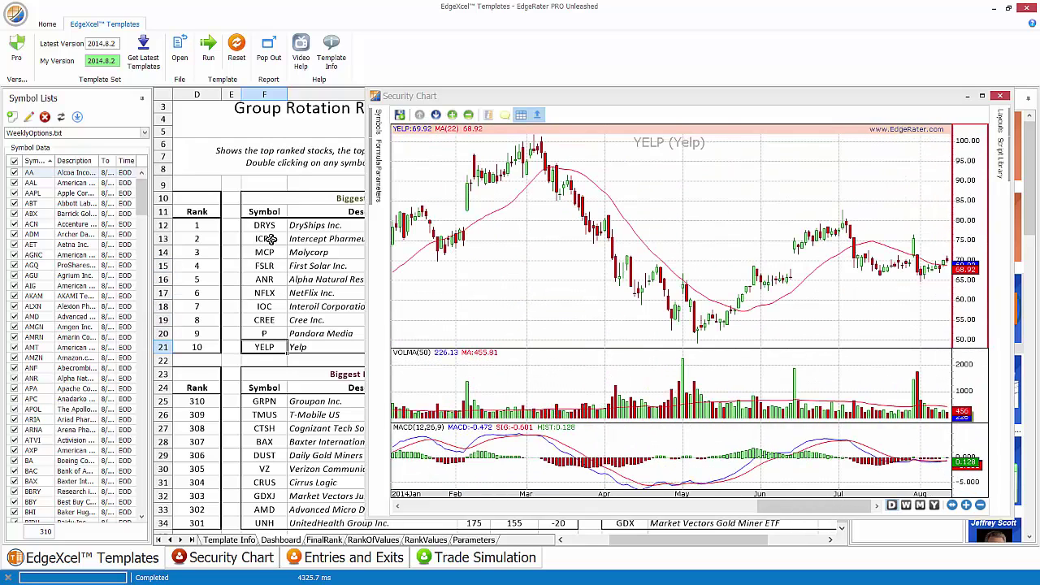
click(1000, 96)
drag(679, 550, 748, 548)
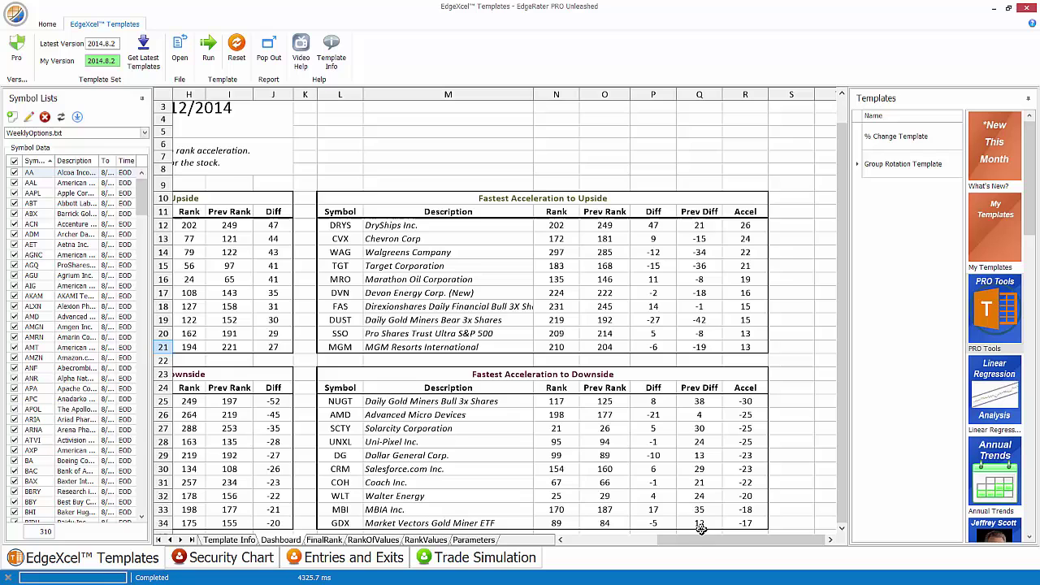
drag(708, 547, 697, 547)
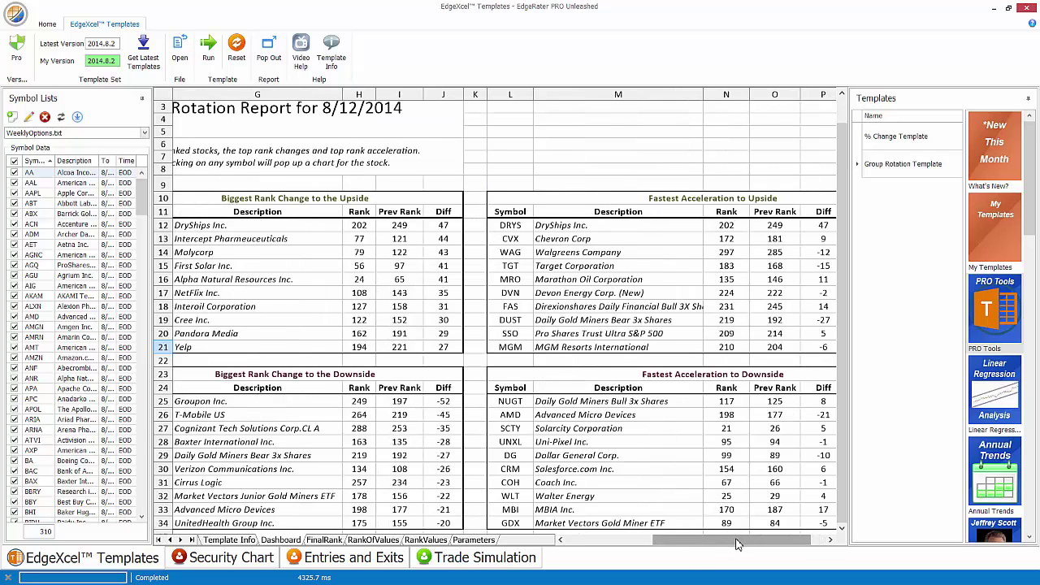
drag(738, 543, 749, 543)
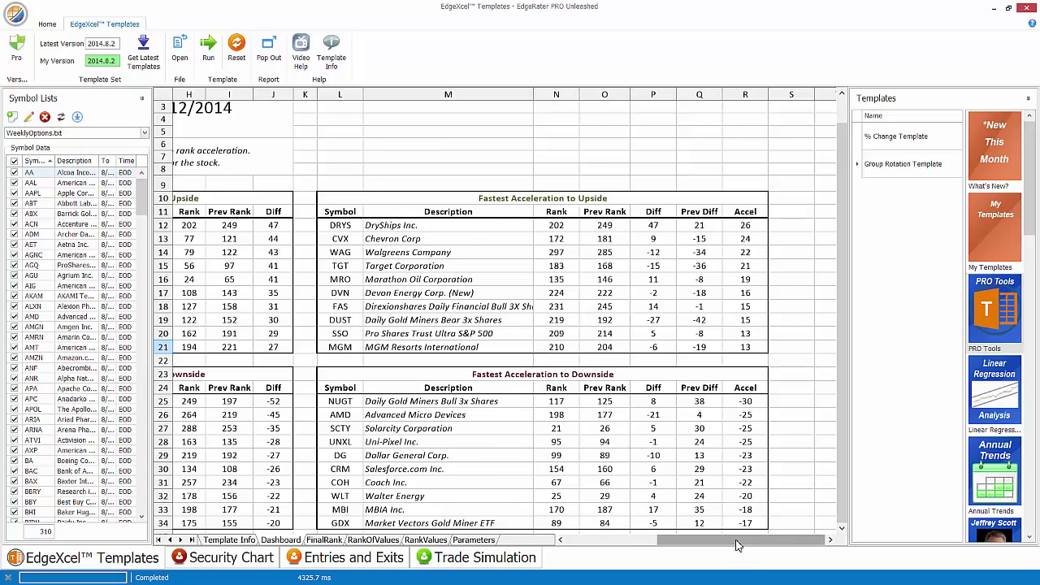
drag(737, 545, 717, 546)
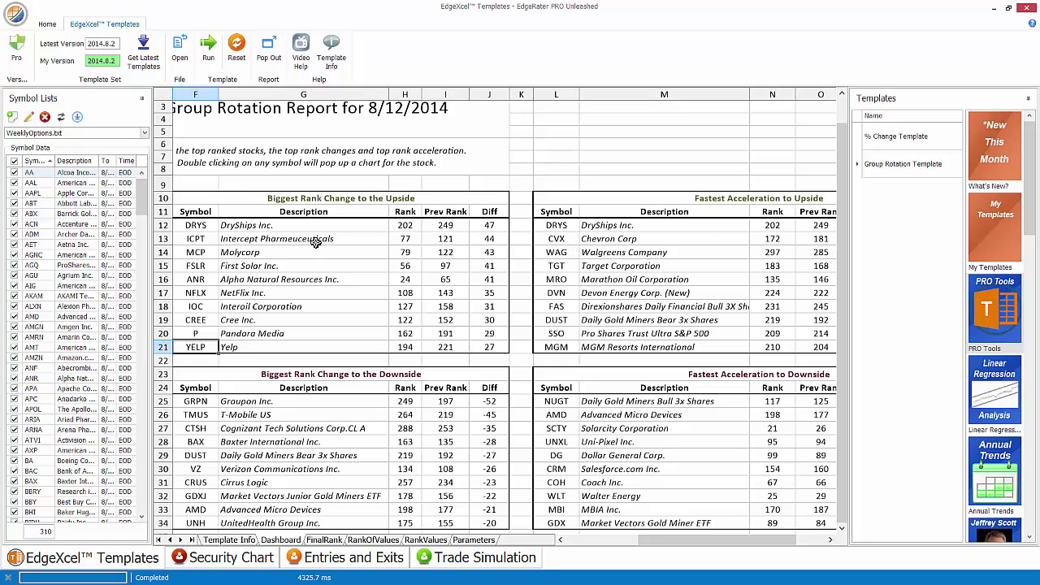
View and close CVX's price chart, then scroll the dashboard back to the Top 10 Ranked Symbols
double_click(567, 241)
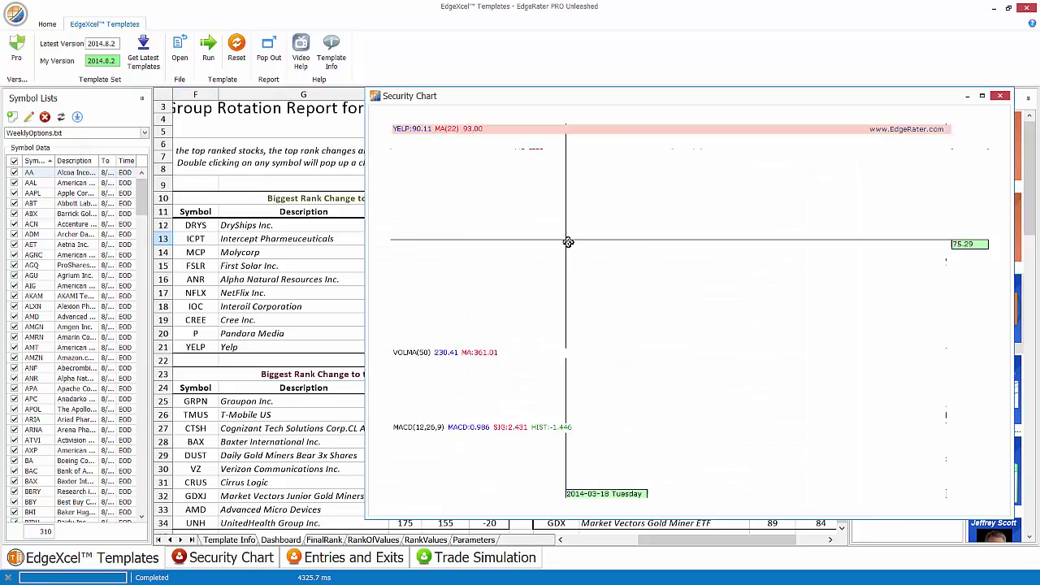
drag(827, 100, 800, 99)
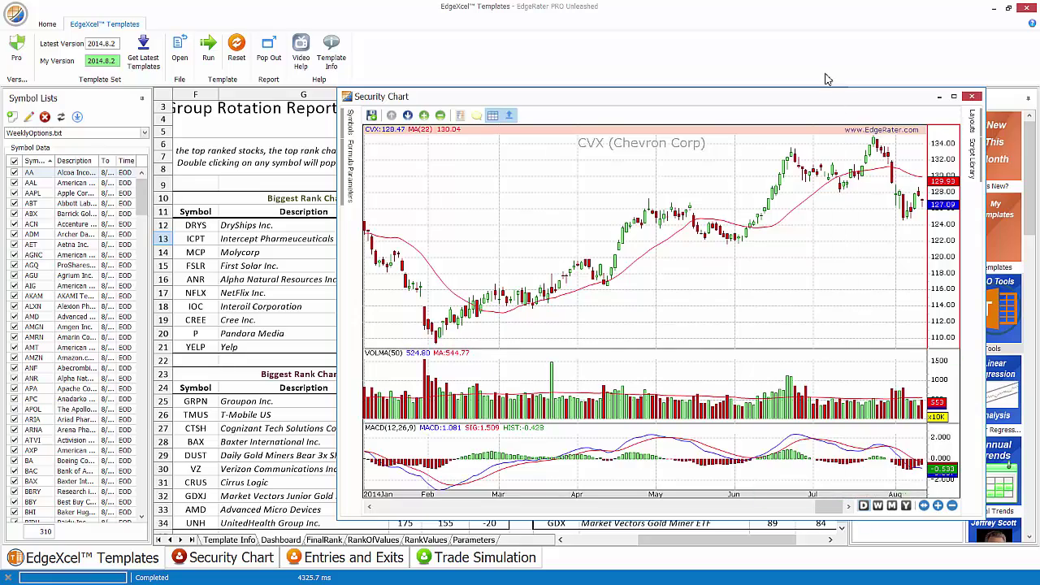
drag(825, 93, 842, 55)
click(989, 52)
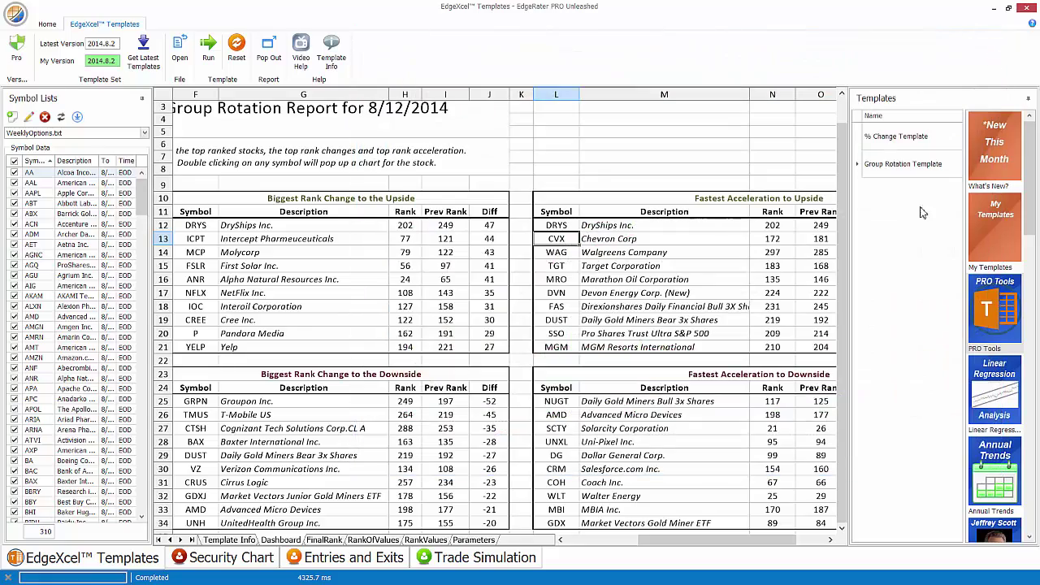
drag(785, 539, 536, 539)
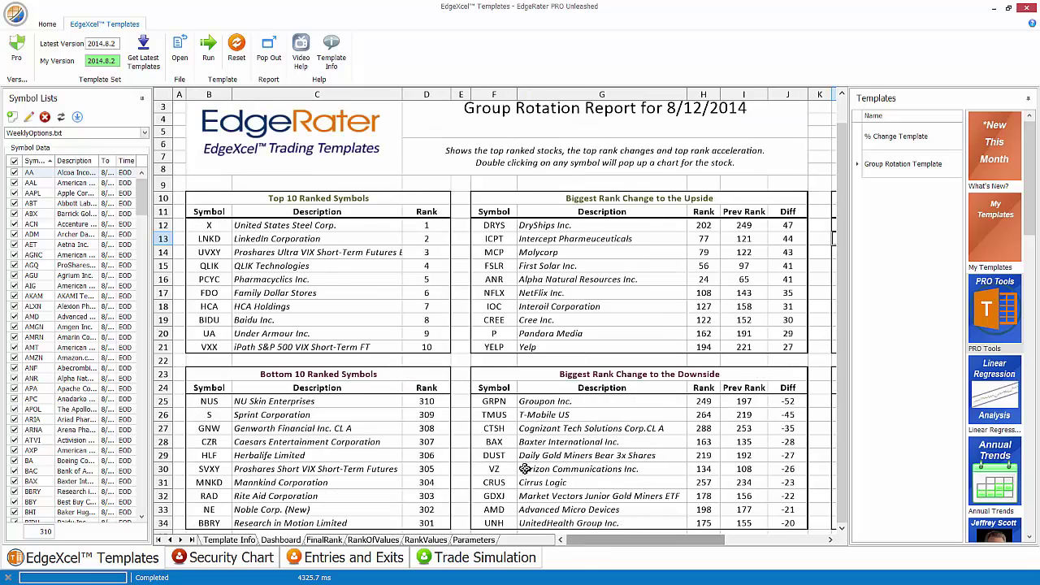
Scroll back to row 1 and widen the Symbol Lists pane to show fuller symbol descriptions
scroll(518, 428, down, 1)
scroll(520, 428, up, 2)
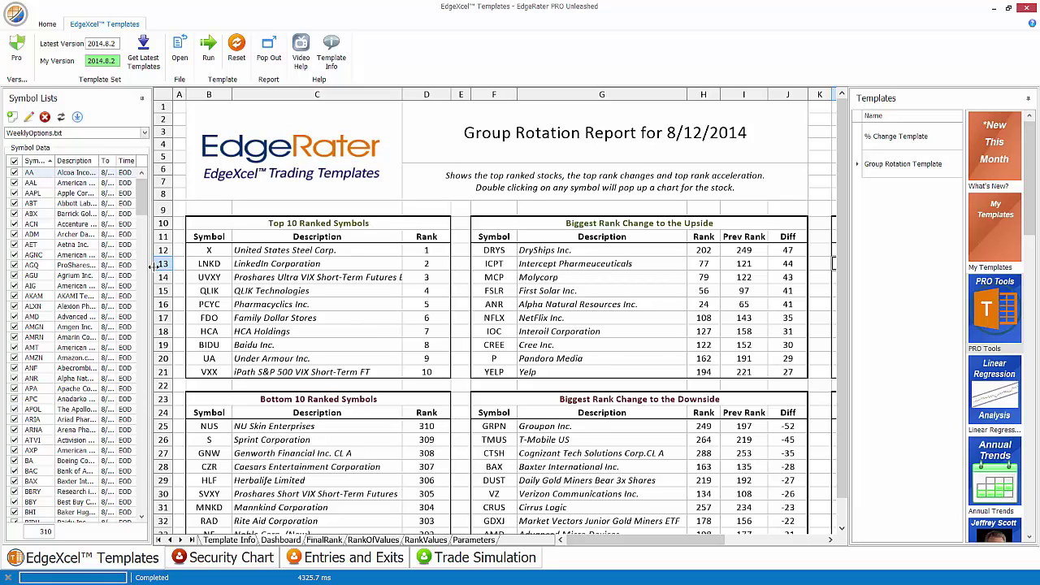
drag(151, 267, 174, 268)
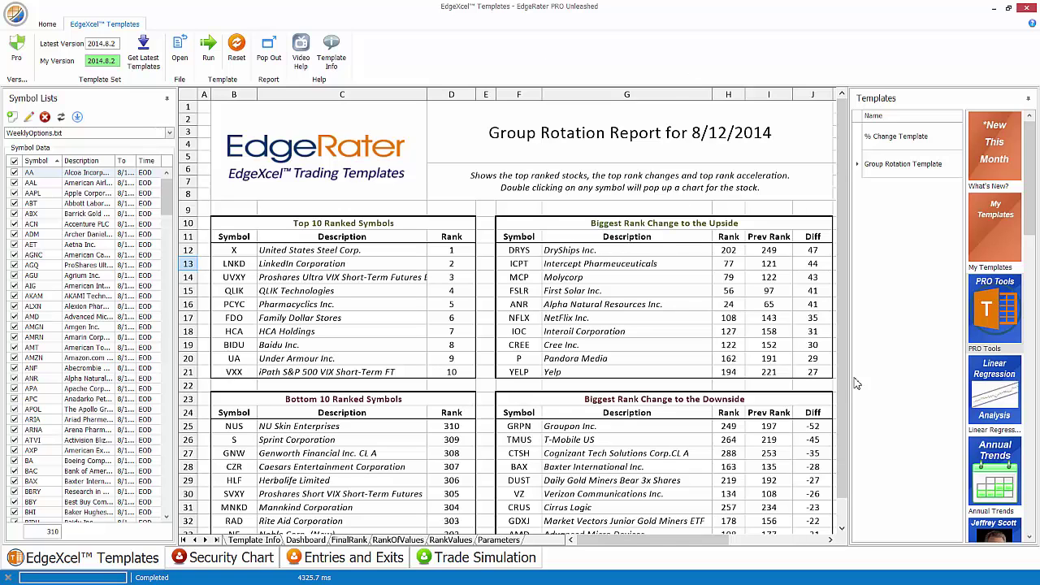
Re-run the Group Rotation report with a 100-day % change period and rank averaging period 5
click(257, 541)
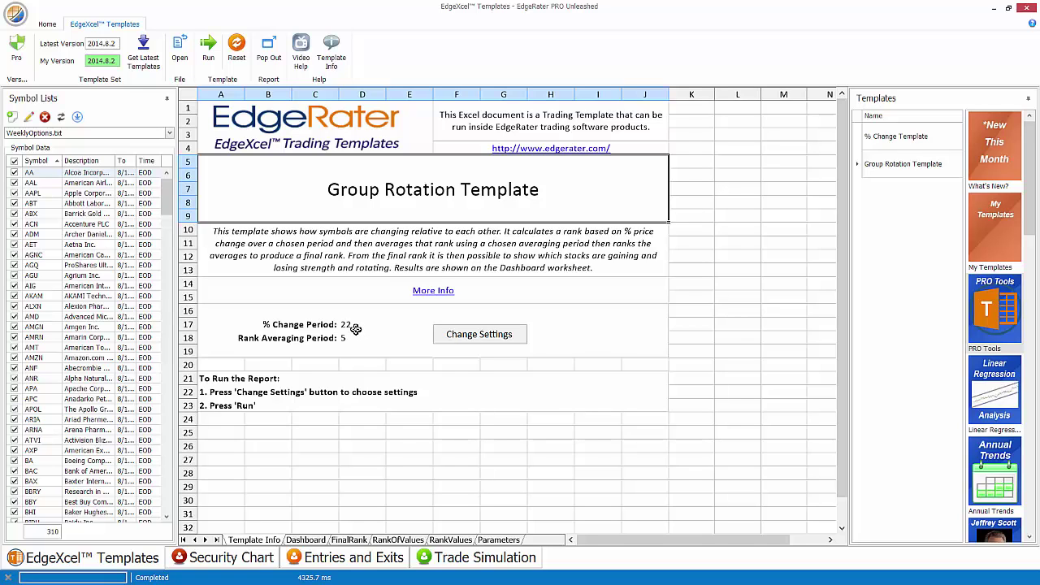
click(460, 339)
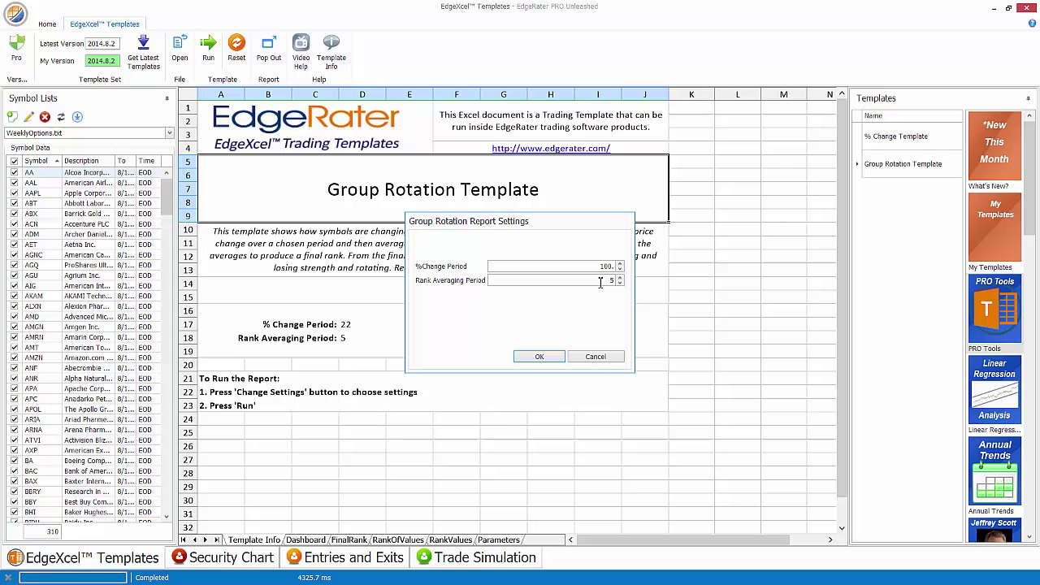
click(539, 357)
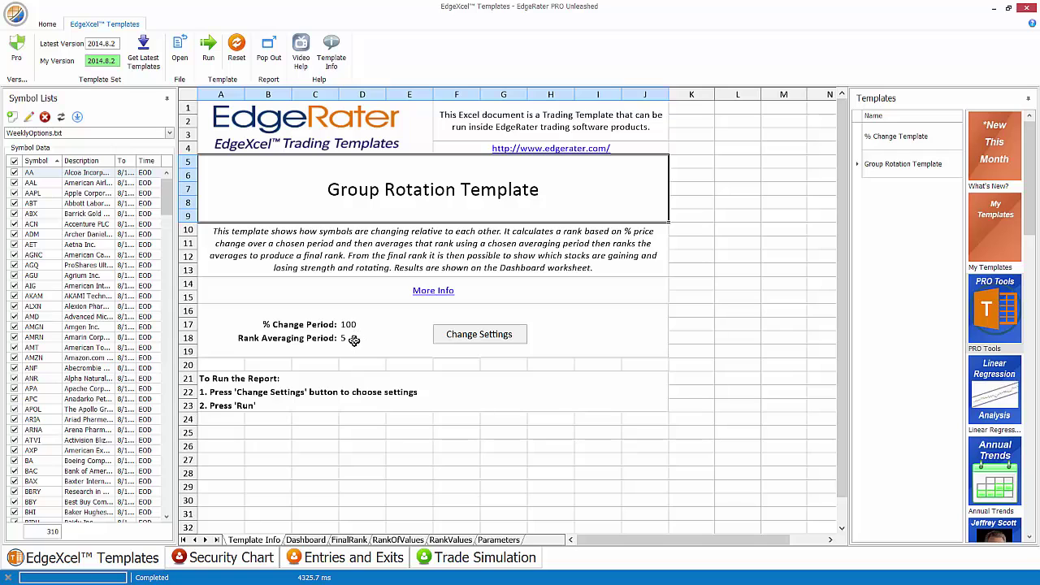
click(209, 50)
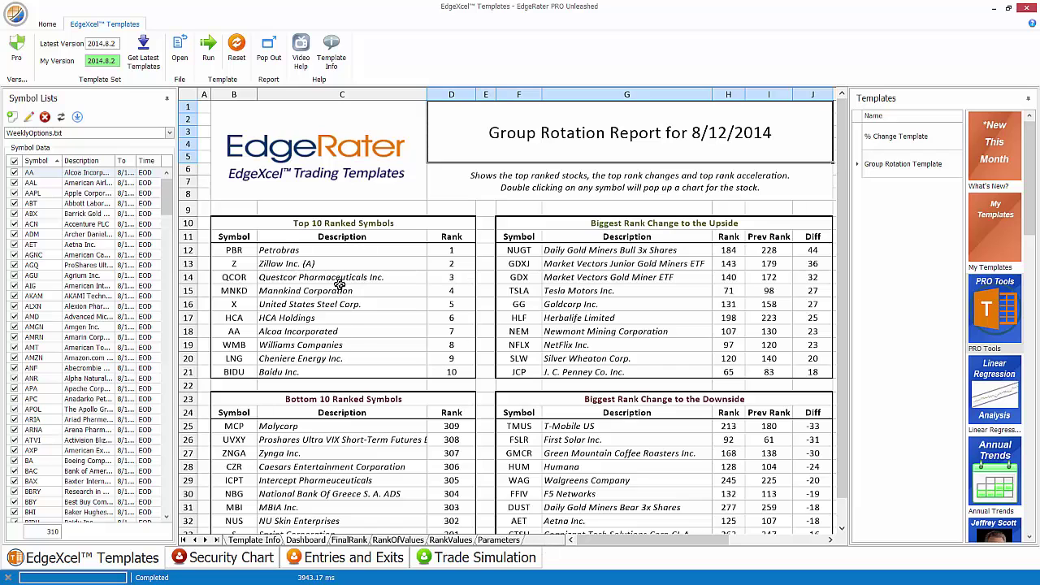
Open the Security Chart for top-ranked PBR (Petrobras) from cell B12
click(245, 253)
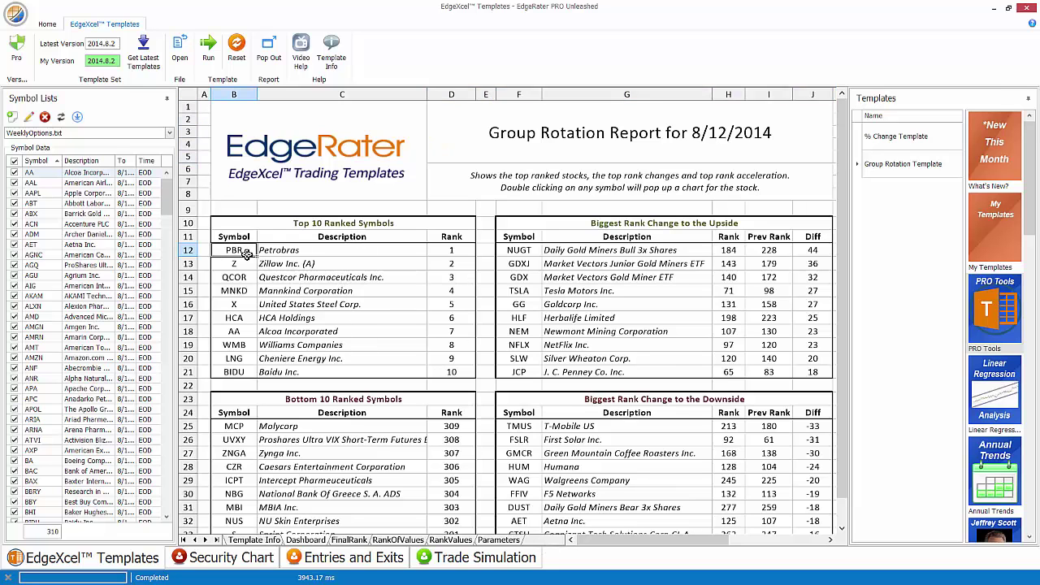
double_click(245, 253)
Try the GL Squeeze and pullbacks chart layouts, then settle on My Layouts > Price Only
drag(757, 53, 777, 90)
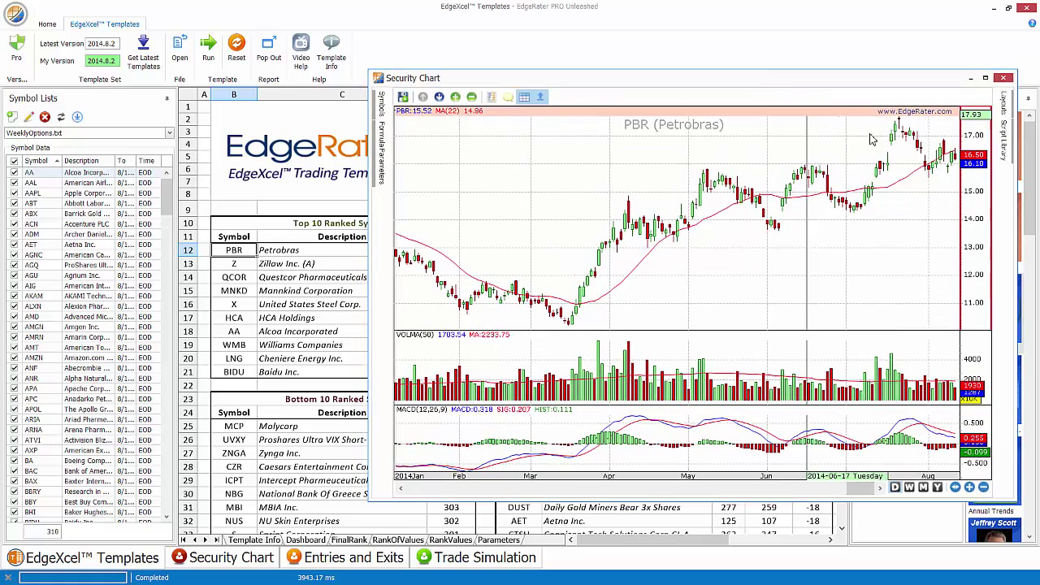
click(1006, 108)
double_click(911, 339)
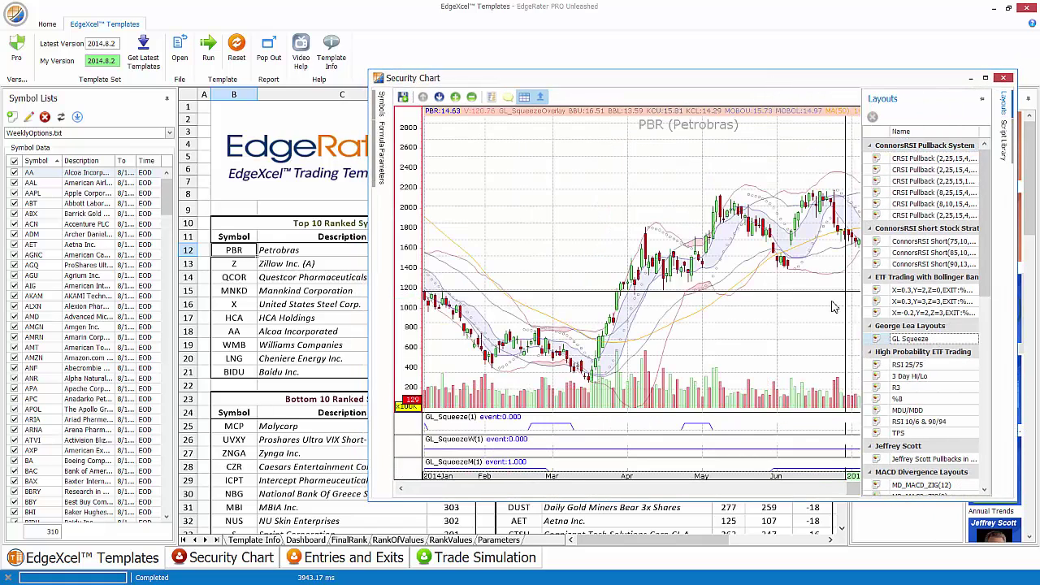
scroll(888, 307, down, 3)
scroll(888, 308, down, 3)
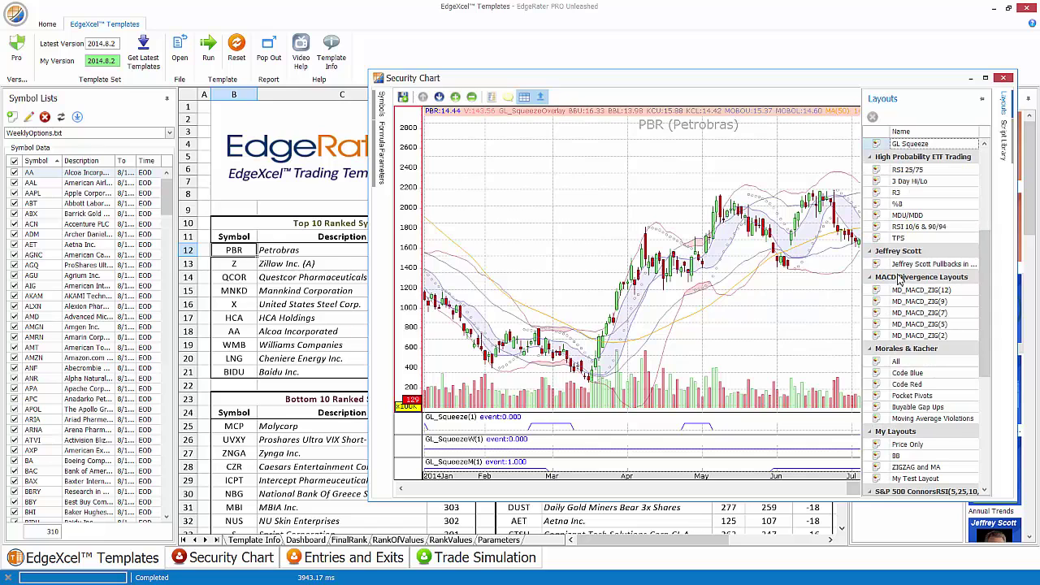
double_click(910, 265)
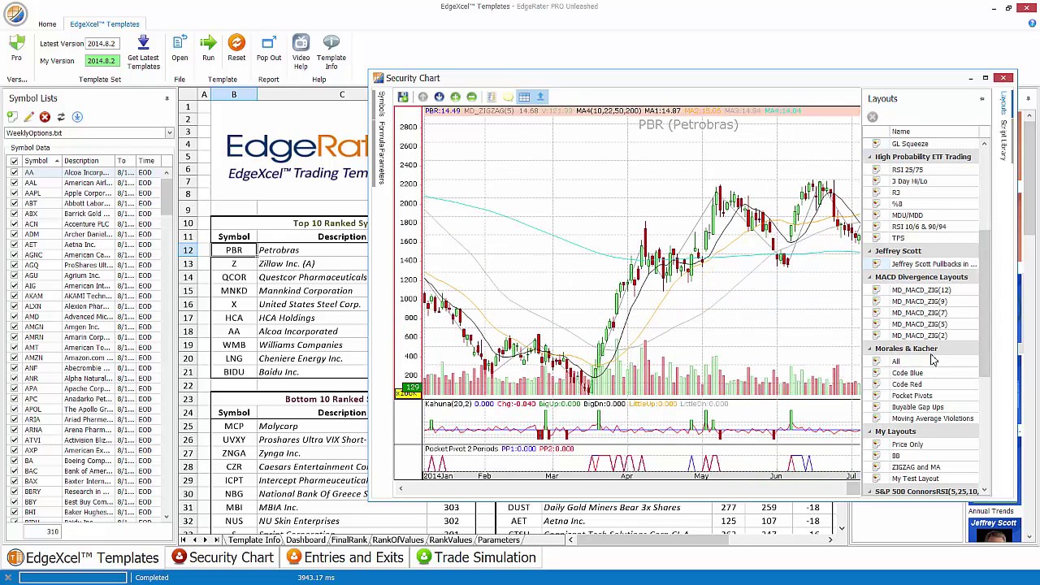
scroll(933, 360, down, 6)
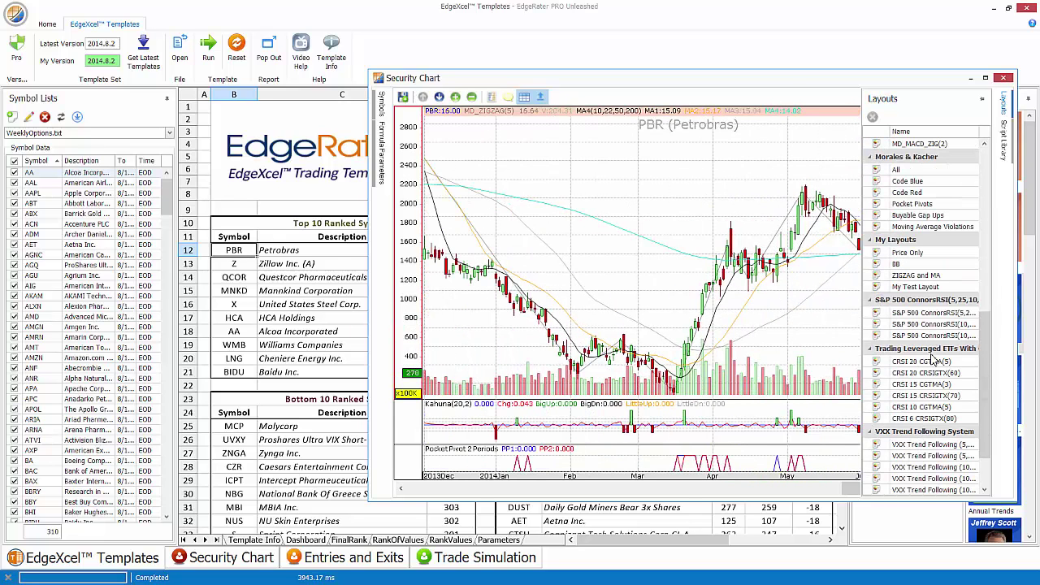
double_click(910, 254)
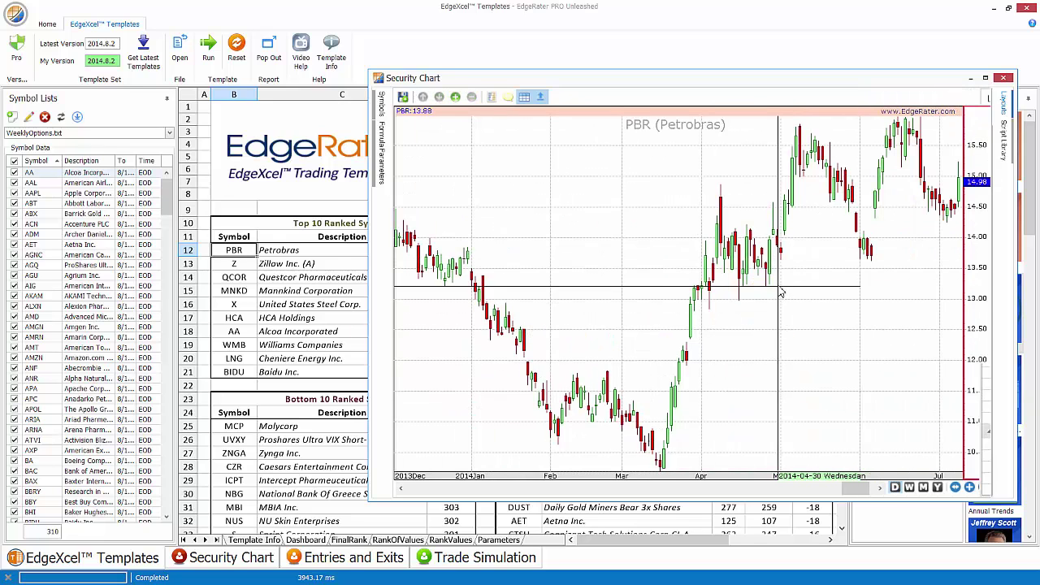
Step from PBR down through the Z, QCOR and LNG charts, then back up to PBR
drag(795, 86, 805, 83)
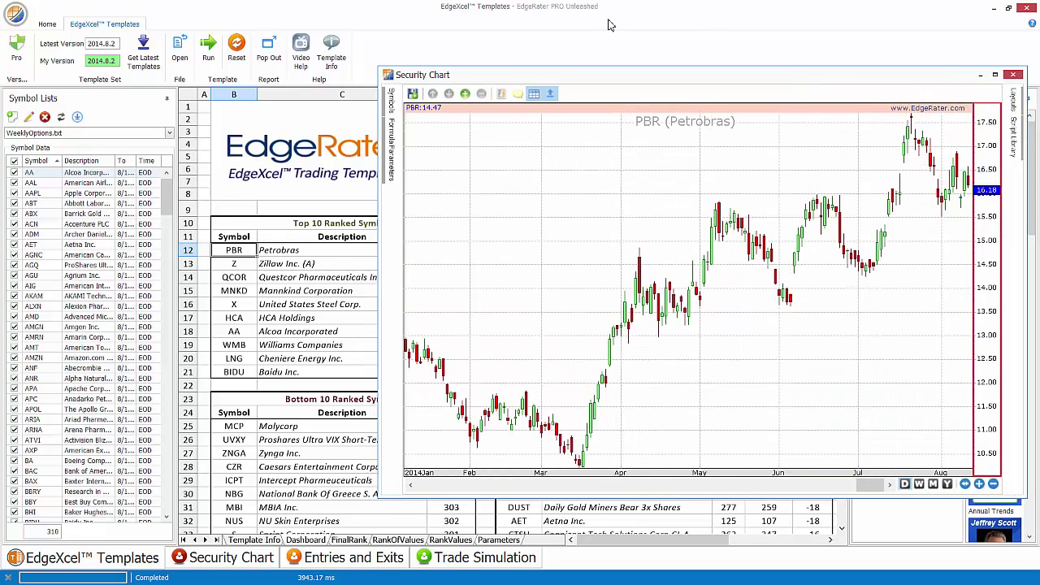
click(241, 253)
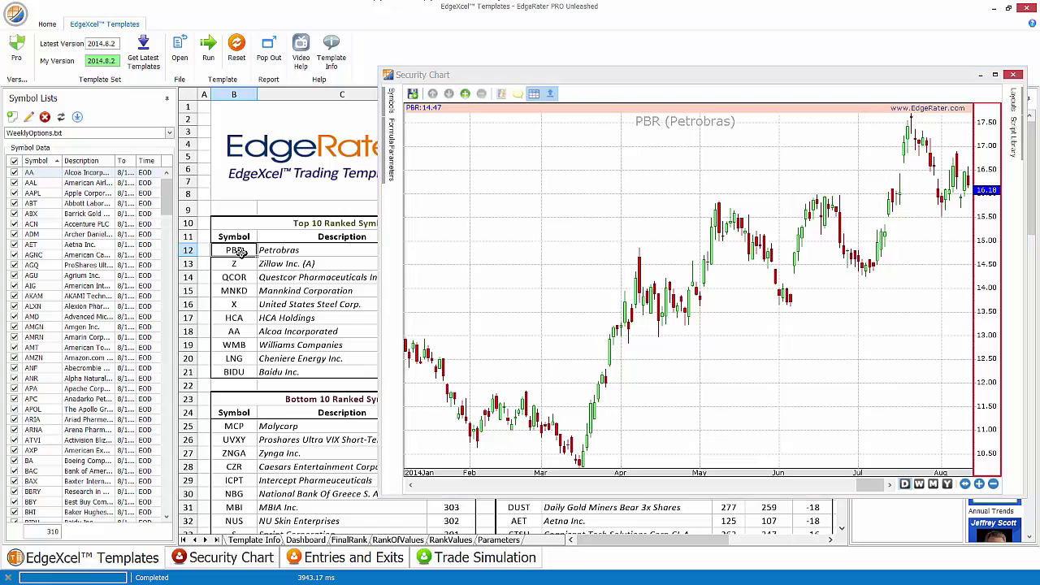
key(Down)
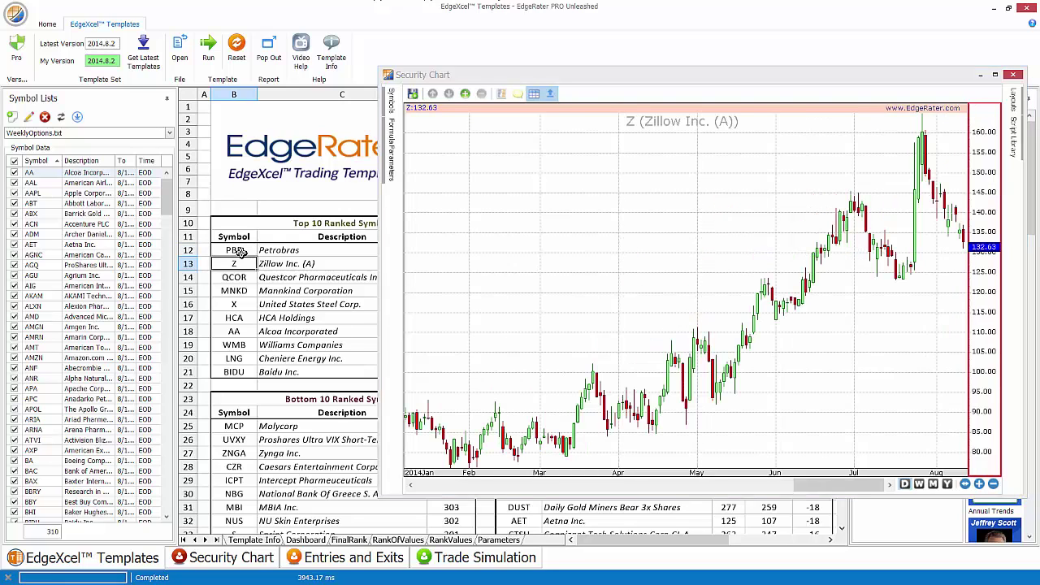
key(Down)
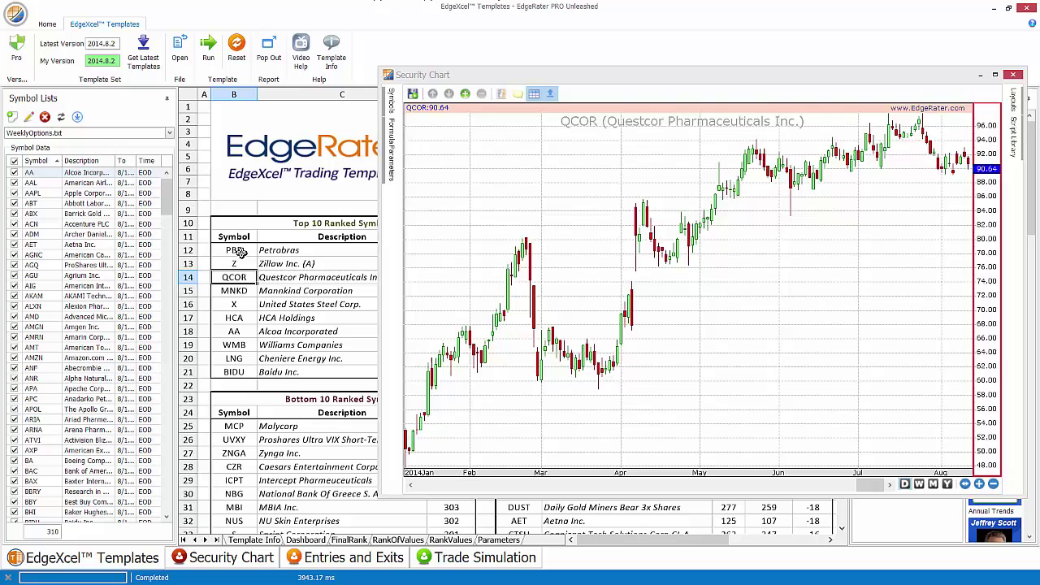
key(Down)
key(Down)
key(Down)
key(Down)
key(Down)
key(Down)
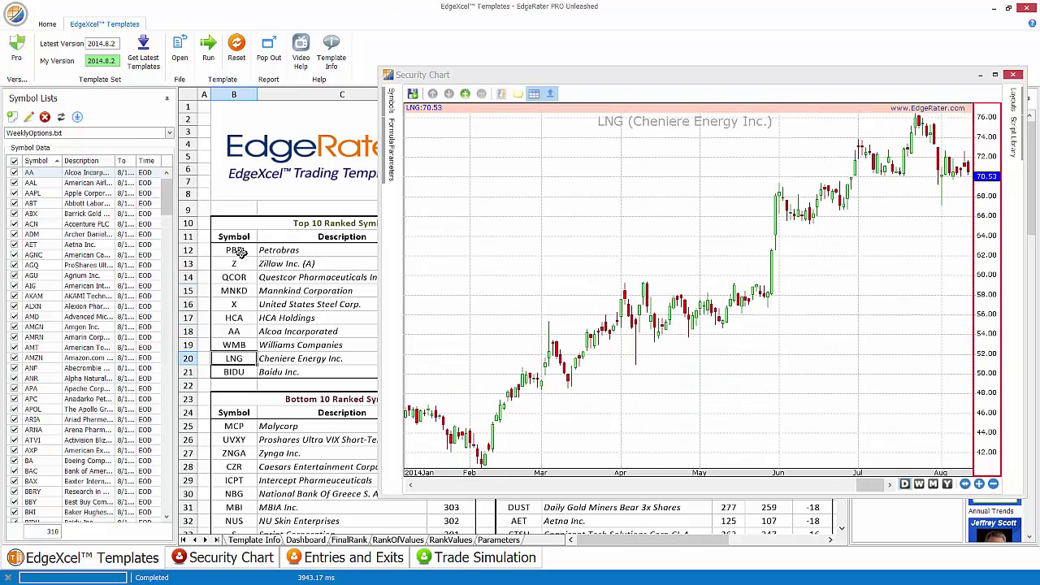
key(Down)
key(Up)
key(Up)
key(Up)
key(Up)
key(Up)
key(Up)
key(Up)
key(Up)
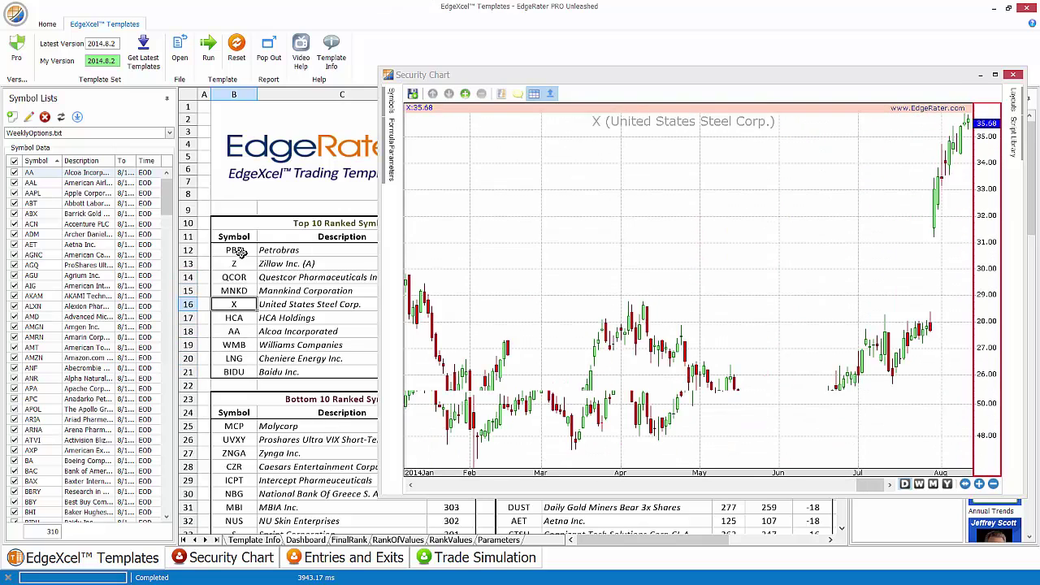
key(Up)
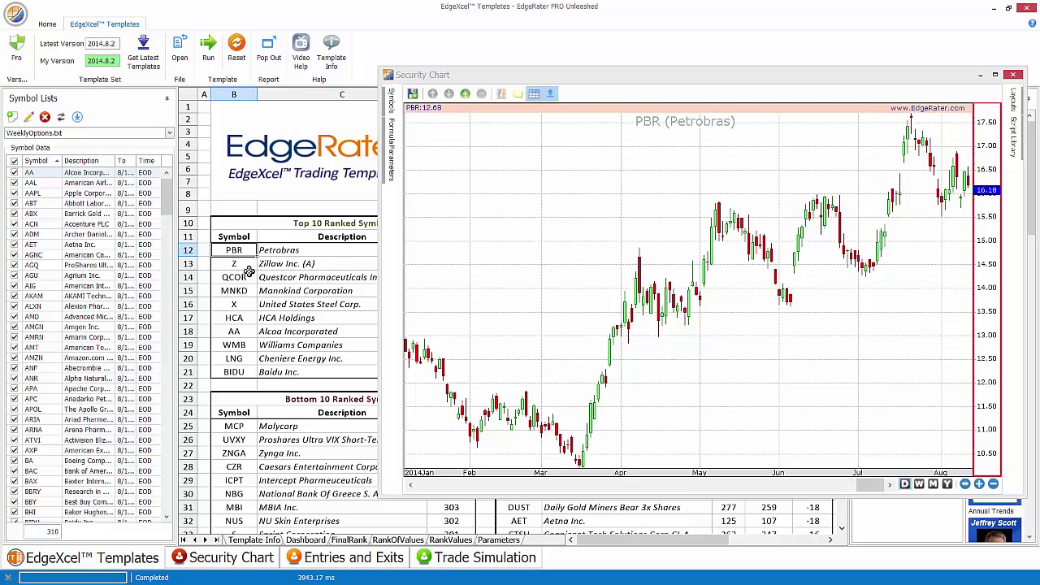
Step from Zillow (Z) down past United States Steel to Cheniere Energy (LNG)
click(236, 263)
key(Down)
key(Down)
key(Down)
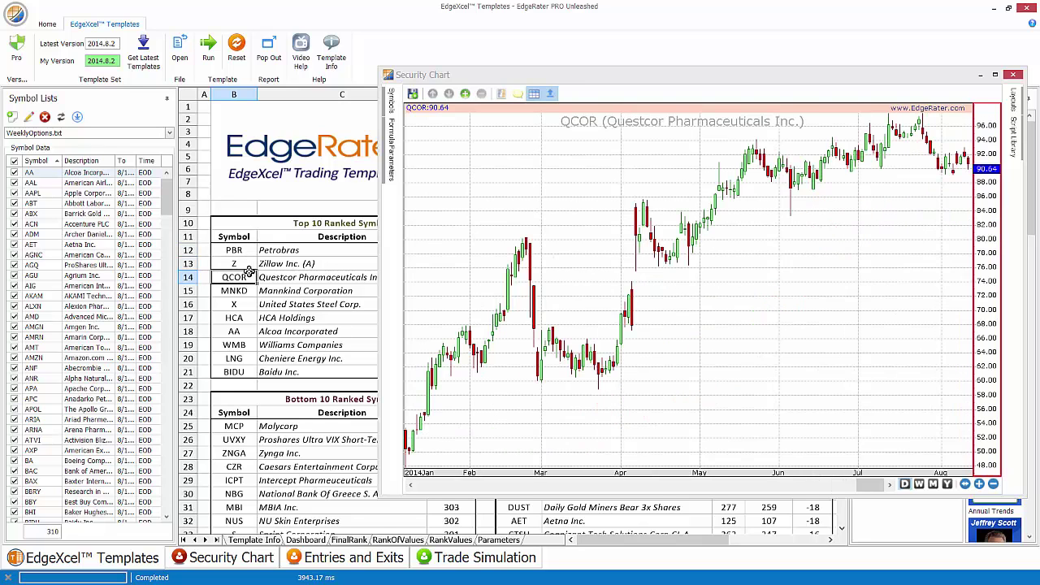
key(Down)
key(Down)
key(Down)
key(Down)
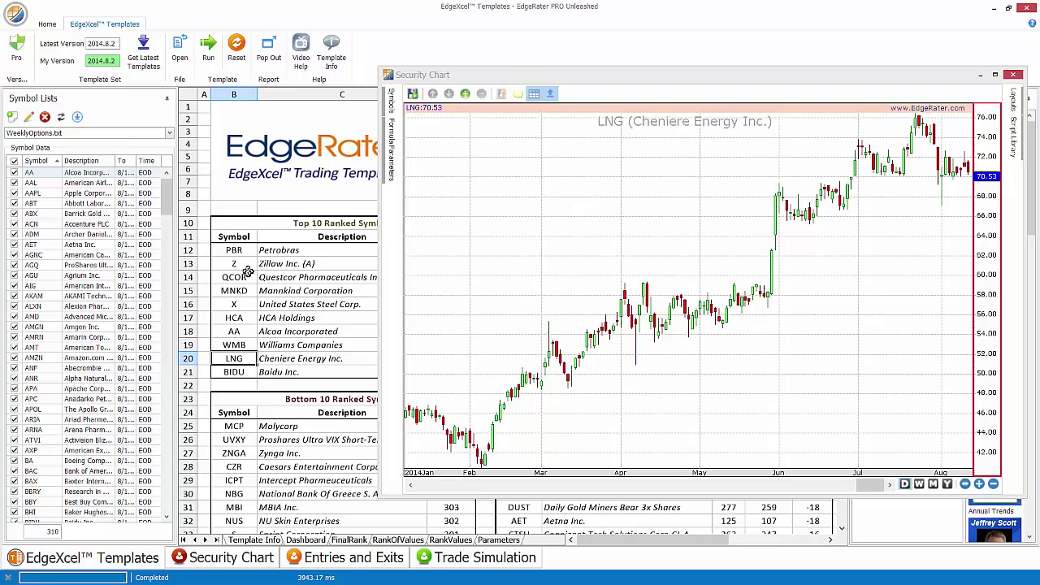
View the bottom-ranked MCP and ZNGA charts, then step down through CZR to ICPT
click(238, 427)
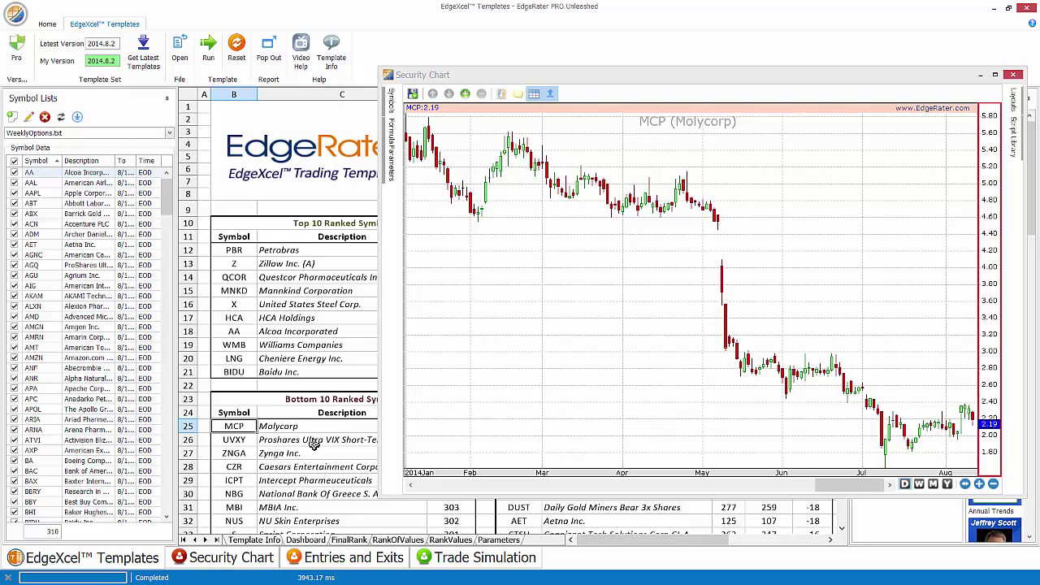
click(235, 454)
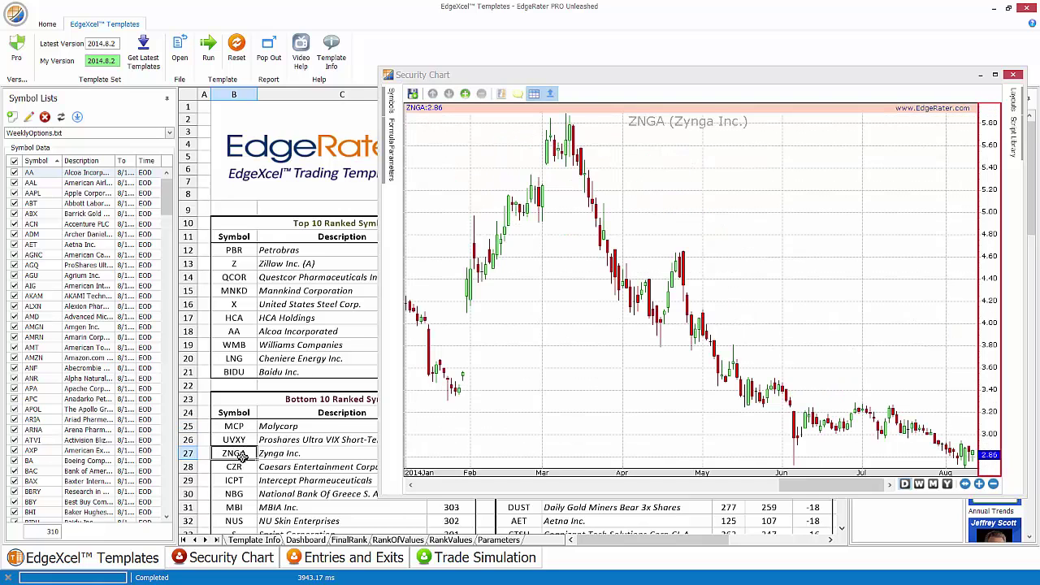
key(Down)
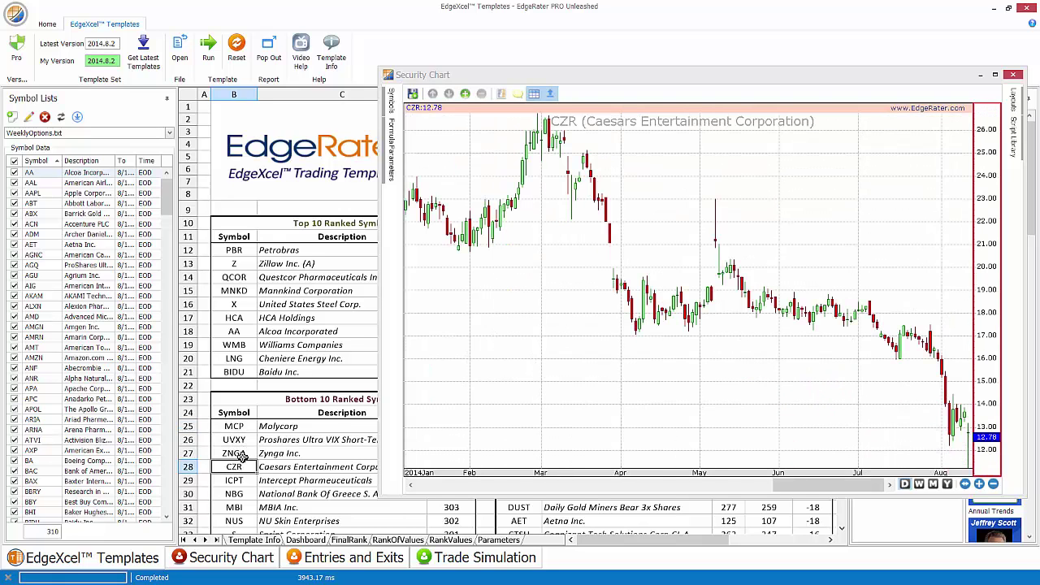
key(Down)
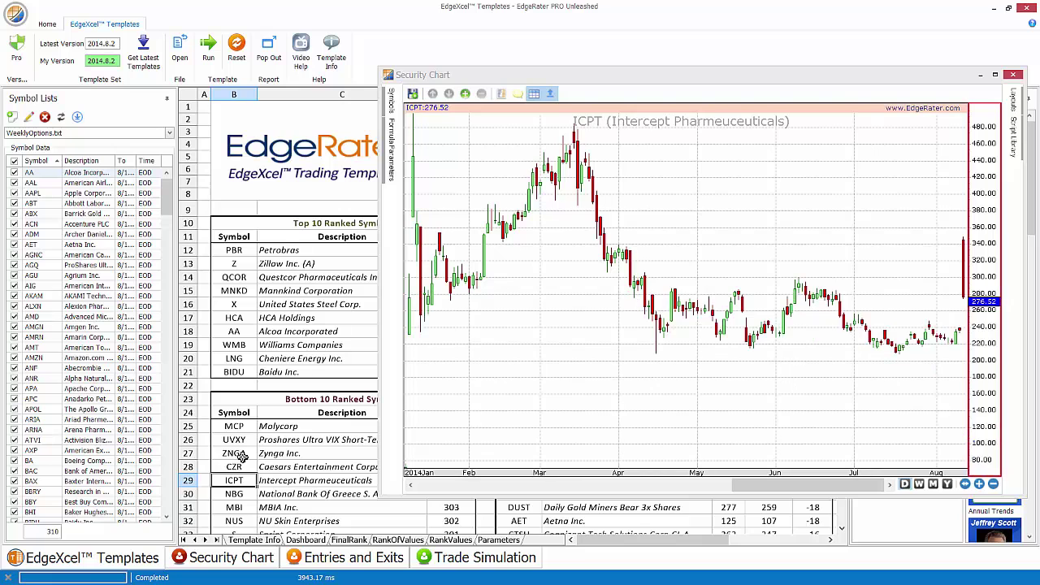
scroll(242, 457, down, 1)
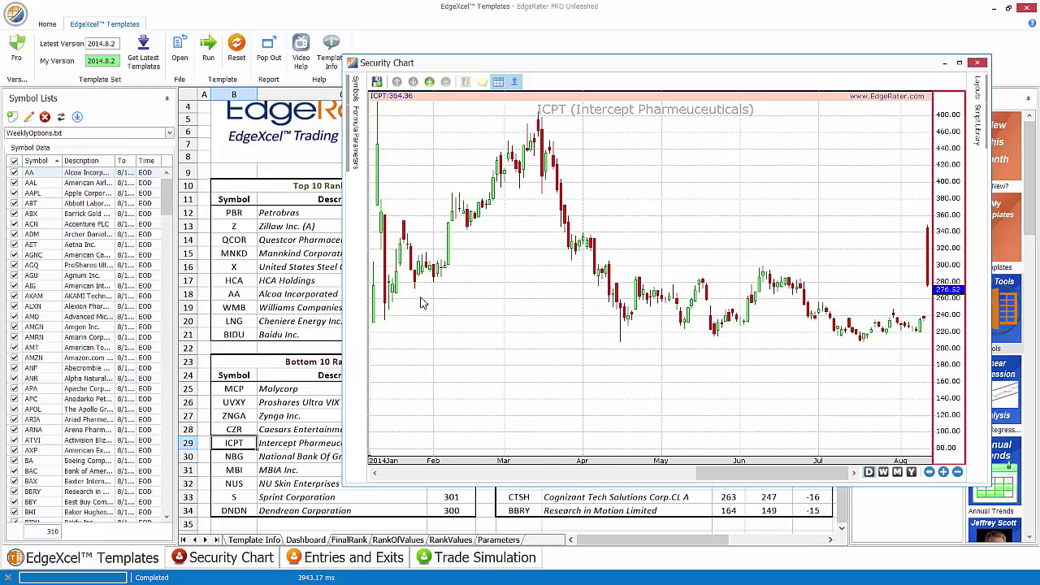
Close the Security Chart and scroll back up to the report title for 8/12/2014
click(979, 63)
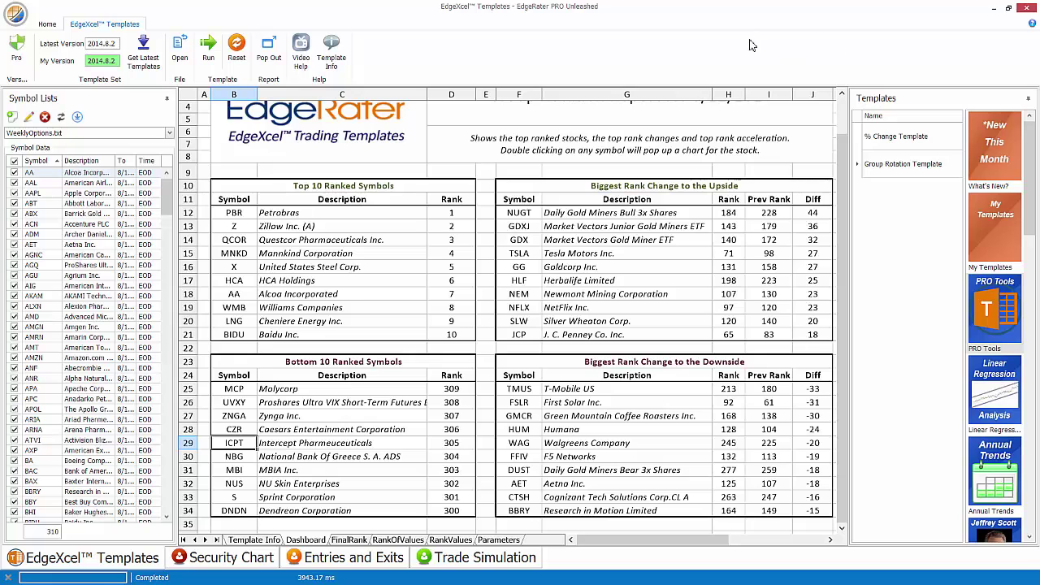
scroll(844, 169, up, 1)
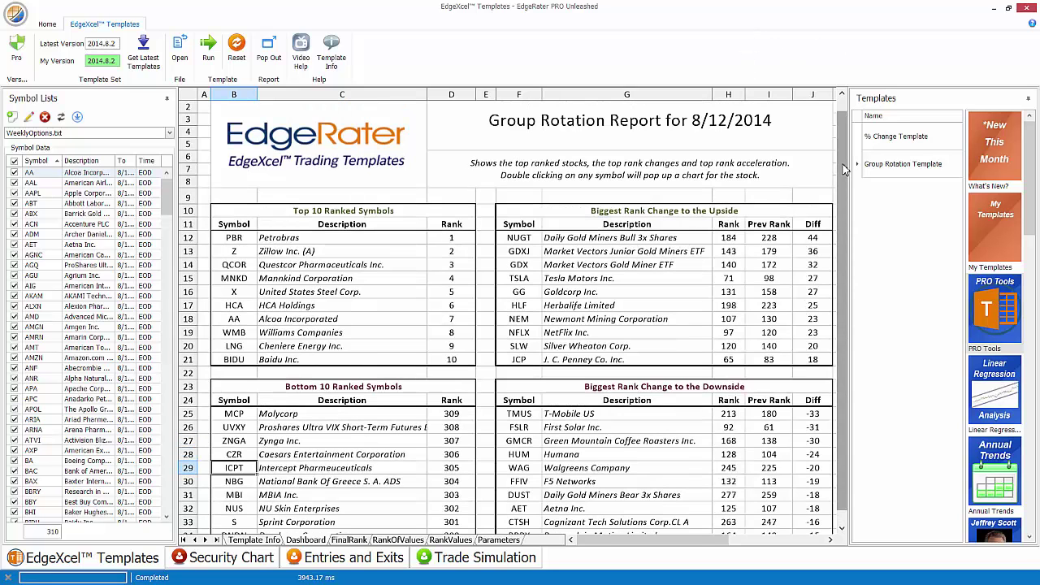